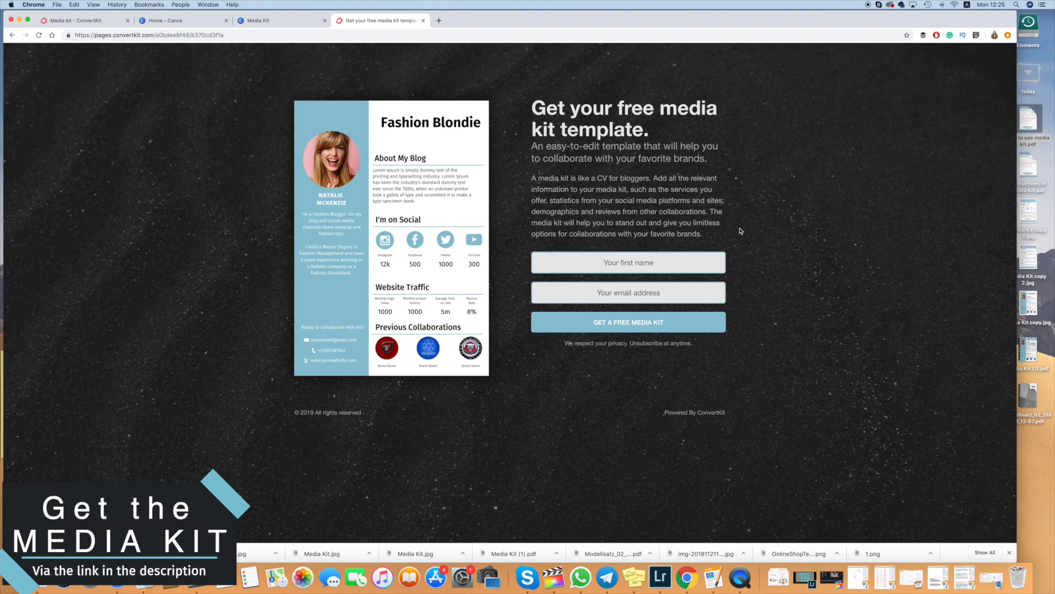
# - Fill in the first name and e-mail address on the free media kit form and submit the request
pyautogui.click(599, 266)
pyautogui.click(566, 287)
pyautogui.click(569, 293)
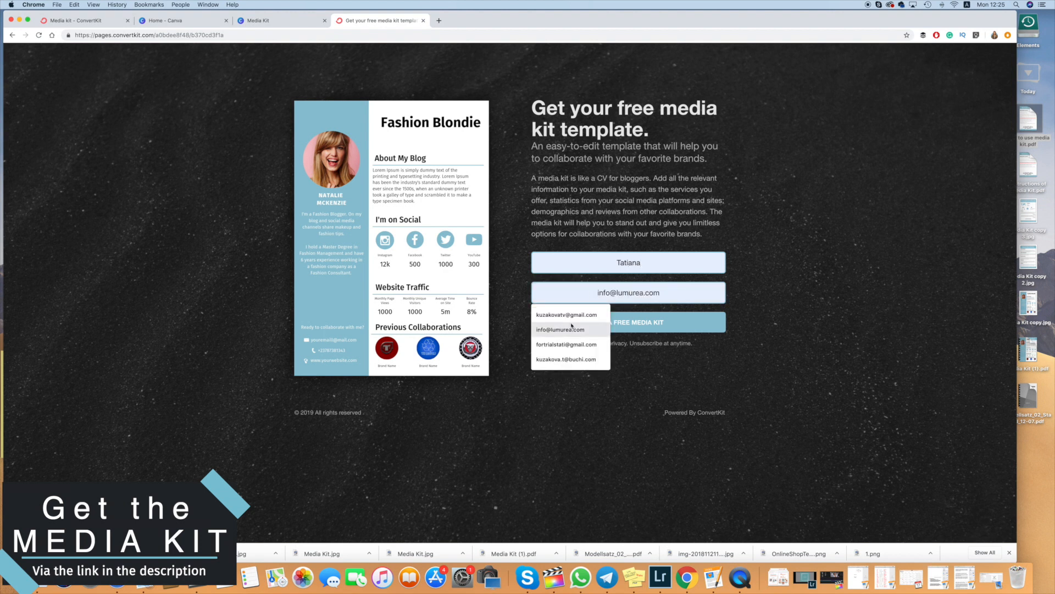
pyautogui.click(566, 315)
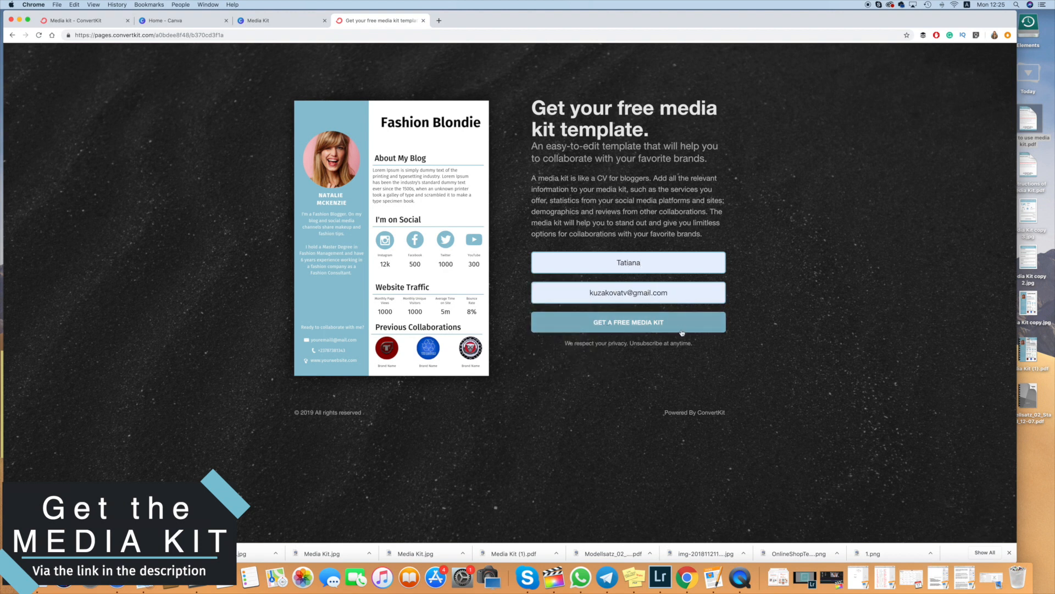
pyautogui.click(621, 323)
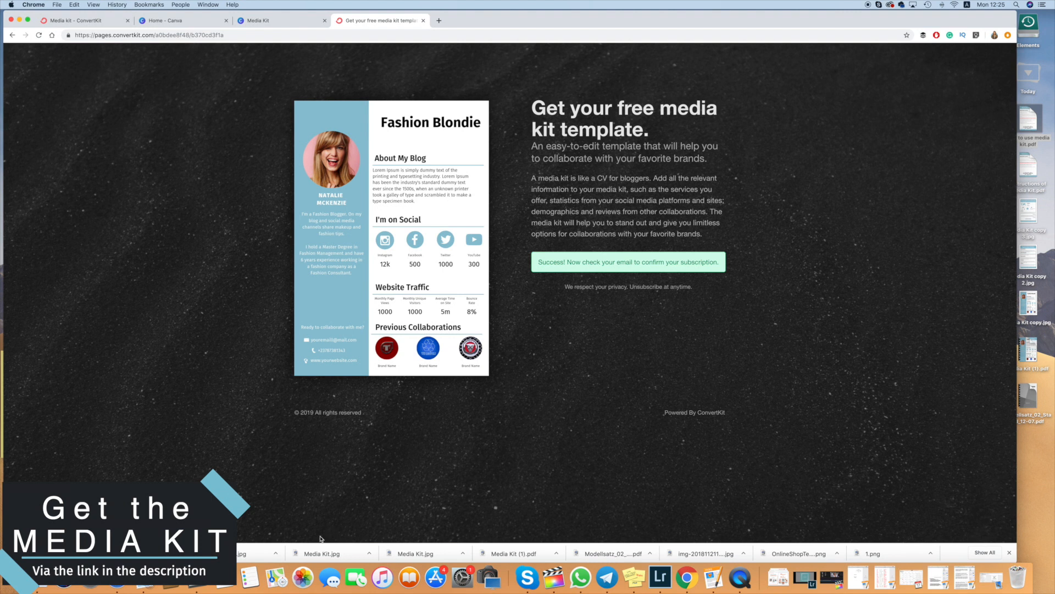
# - Switch to Mail, open the "Important: confirm your subscription" message and confirm the subscription
pyautogui.click(991, 577)
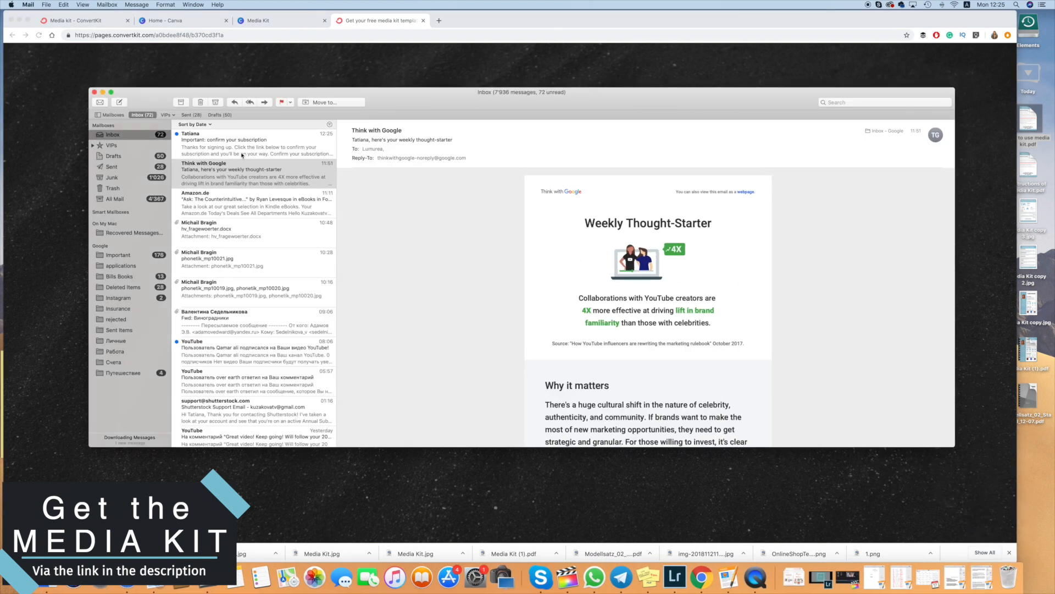
pyautogui.click(261, 147)
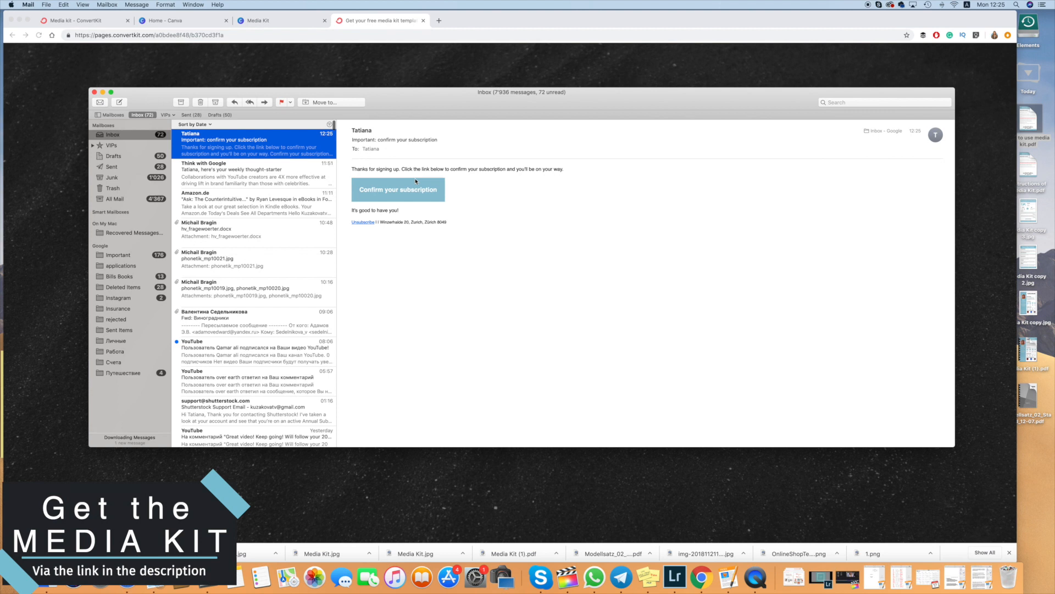
pyautogui.click(395, 191)
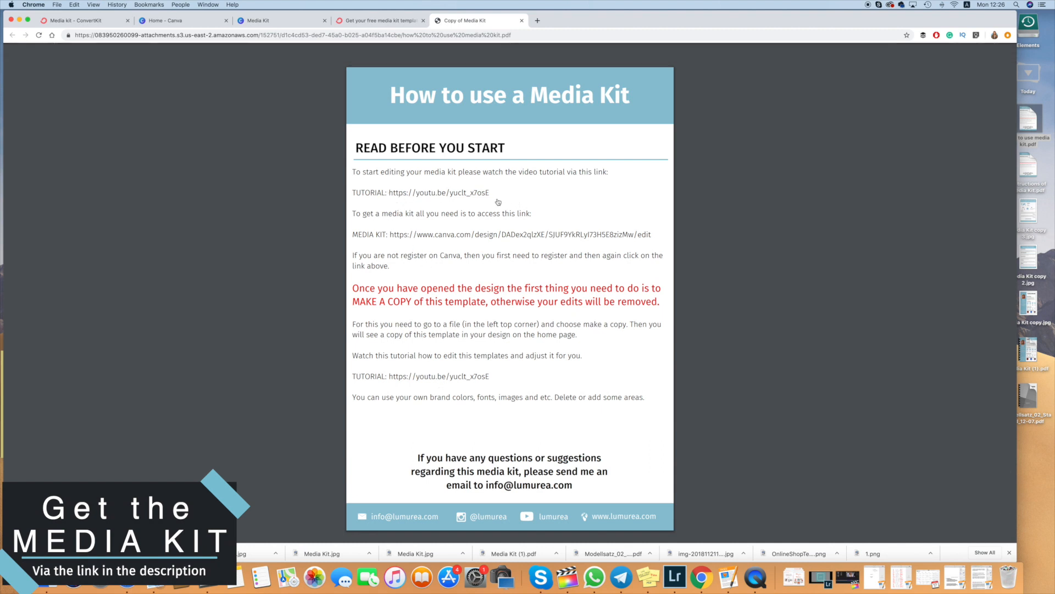
# - Open the media kit template in Canva from the guide's MEDIA KIT link and make a copy of it
pyautogui.click(452, 238)
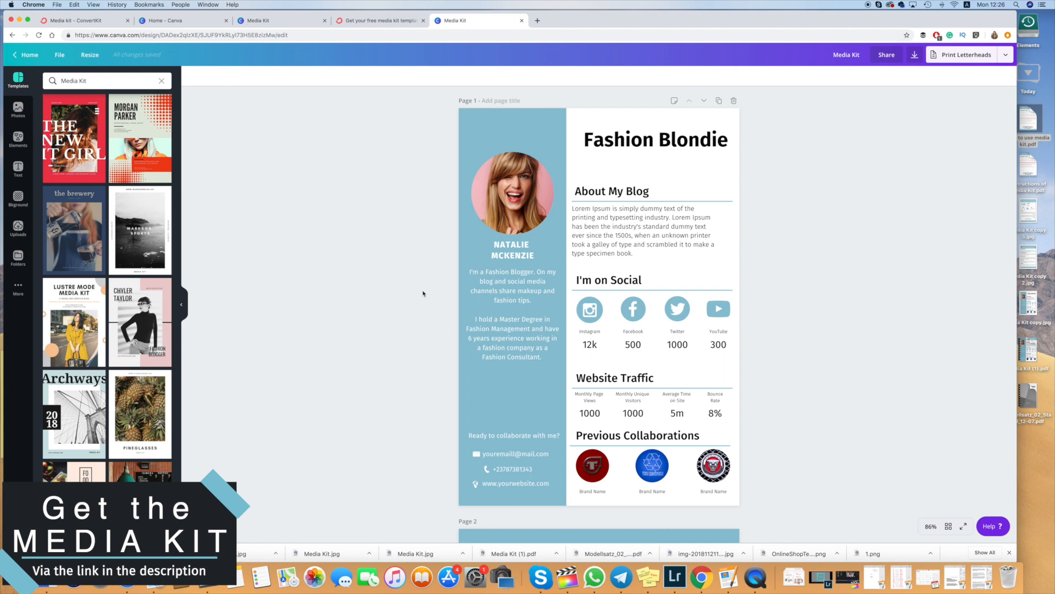
pyautogui.scroll(-15, 423, 293)
pyautogui.scroll(15, 421, 292)
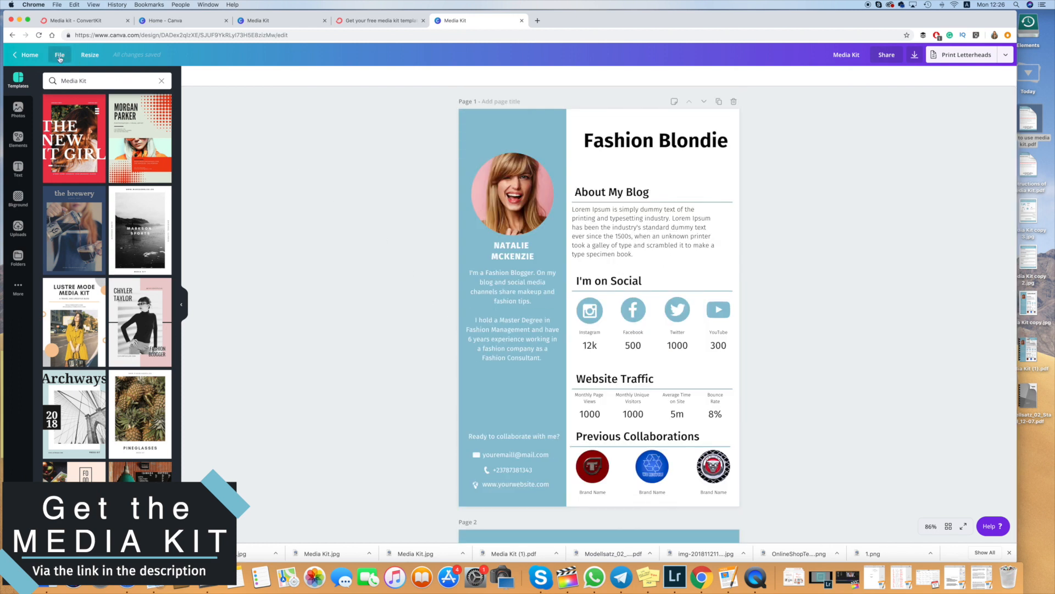
pyautogui.click(59, 58)
pyautogui.click(84, 182)
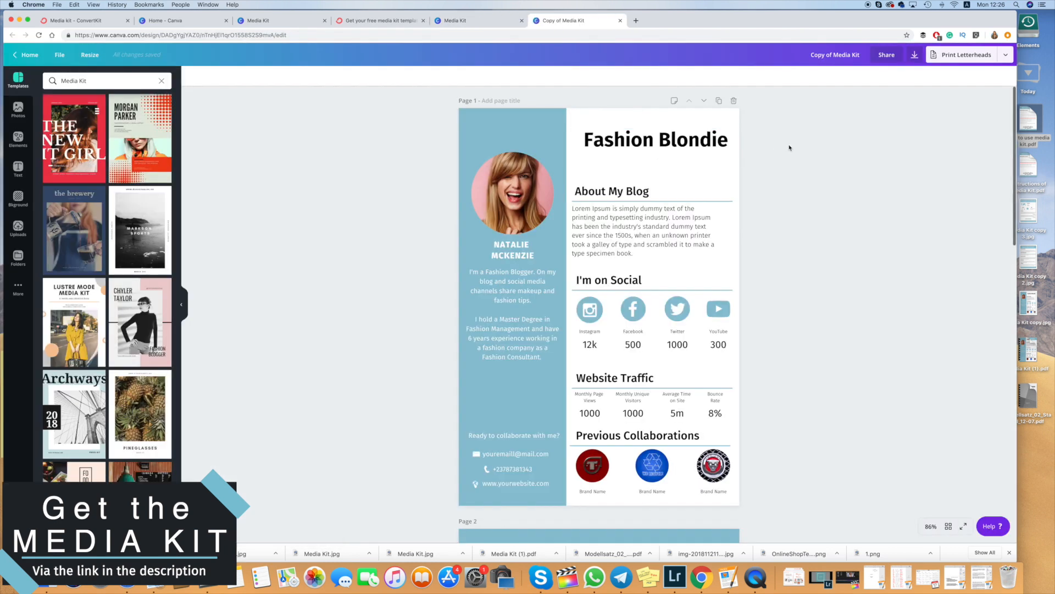
# - Rename the copied design to "My Media Kit"
pyautogui.moveTo(831, 55); pyautogui.dragTo(800, 57)
pyautogui.write('My')
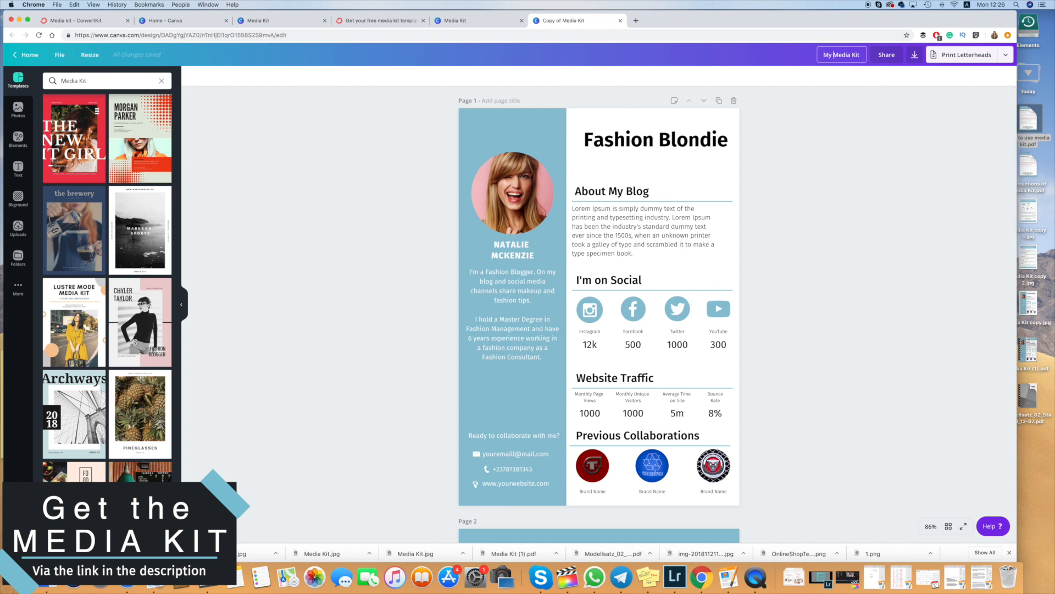
pyautogui.click(891, 92)
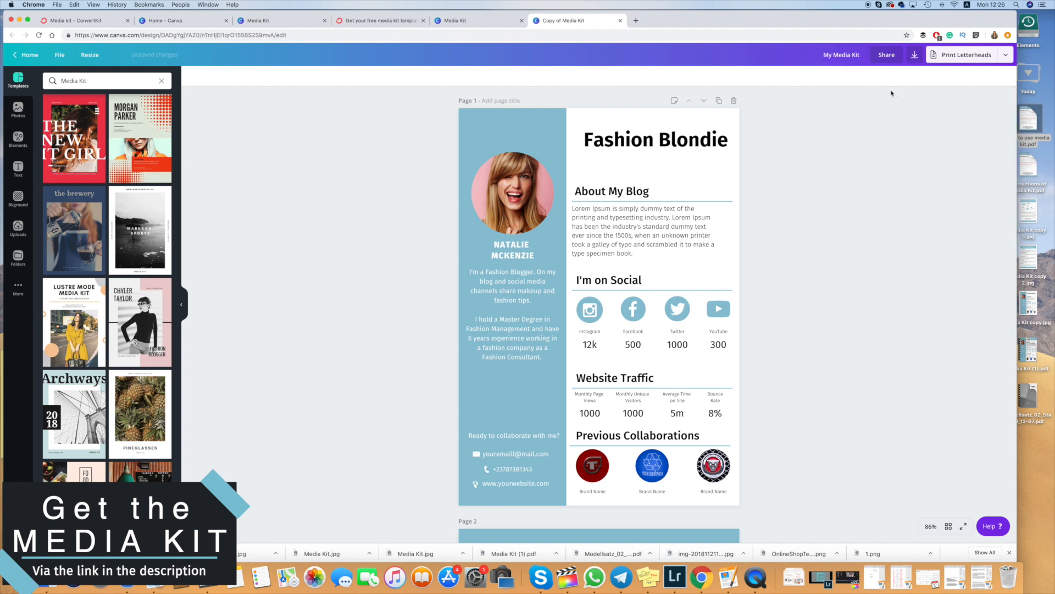
# - Change the font of the "Fashion Blondie" title on page 1 to Advent Pro Bold
pyautogui.click(672, 140)
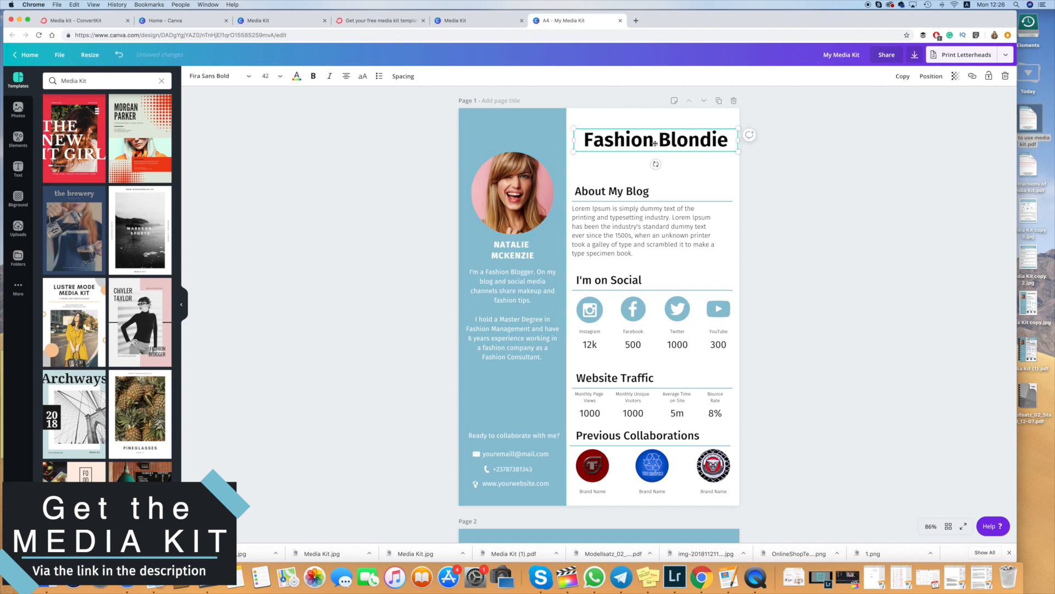
pyautogui.scroll(1, 655, 145)
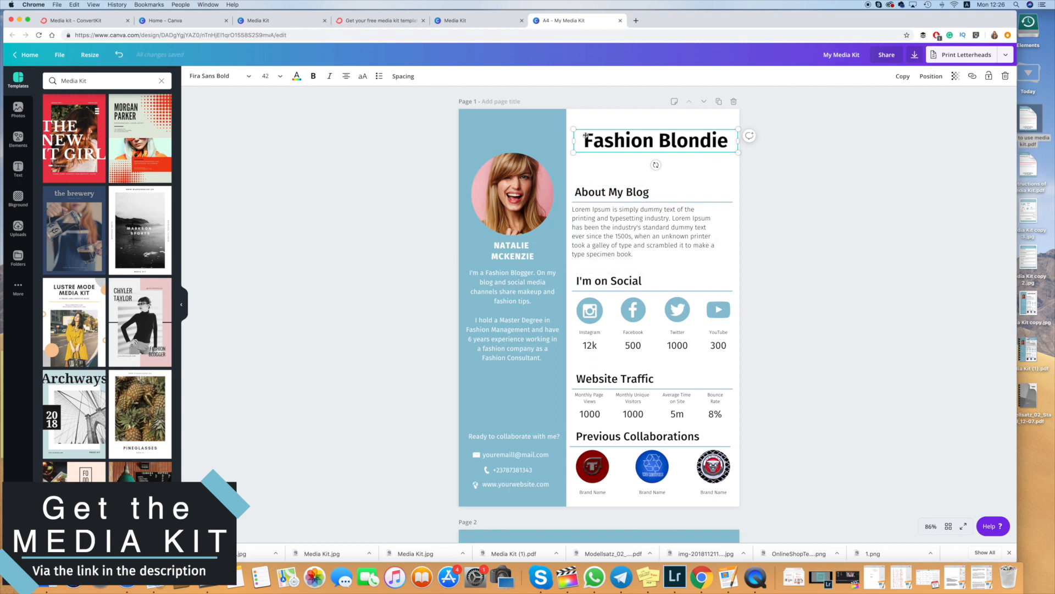
pyautogui.click(229, 76)
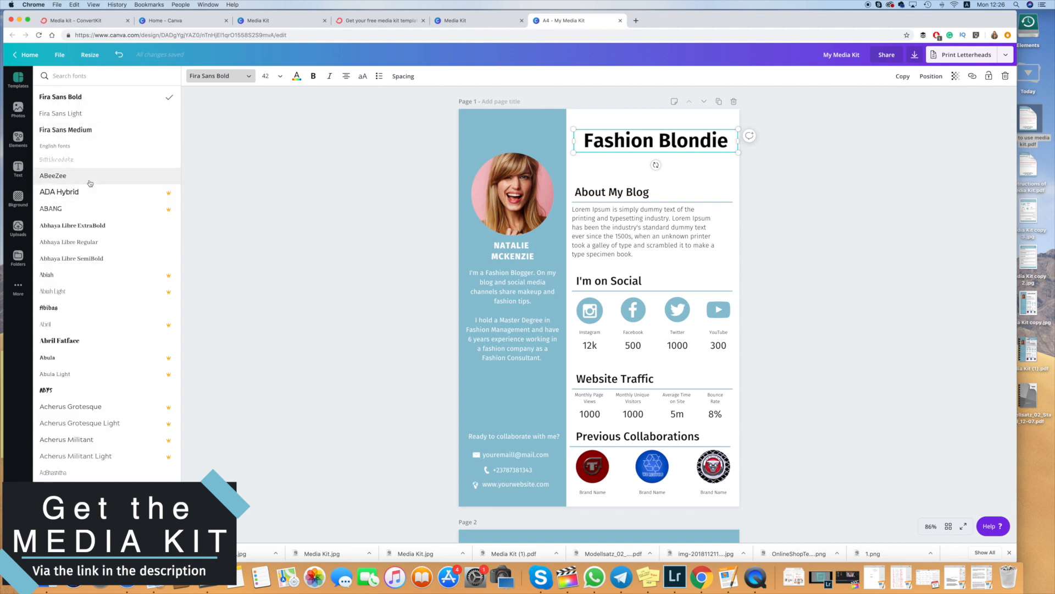
pyautogui.scroll(-1, 83, 215)
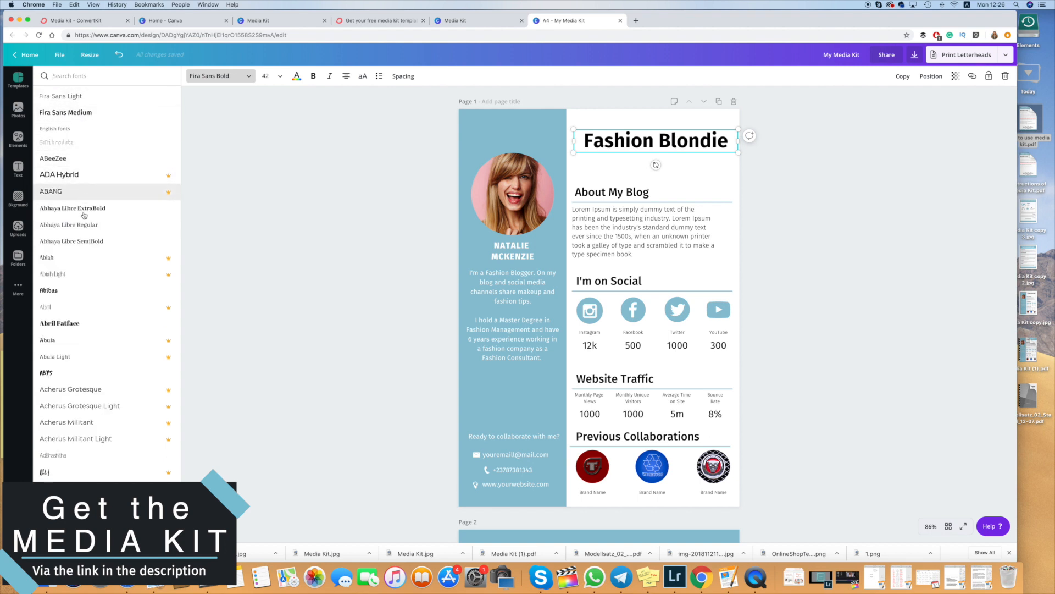
pyautogui.scroll(-10, 83, 214)
pyautogui.click(105, 252)
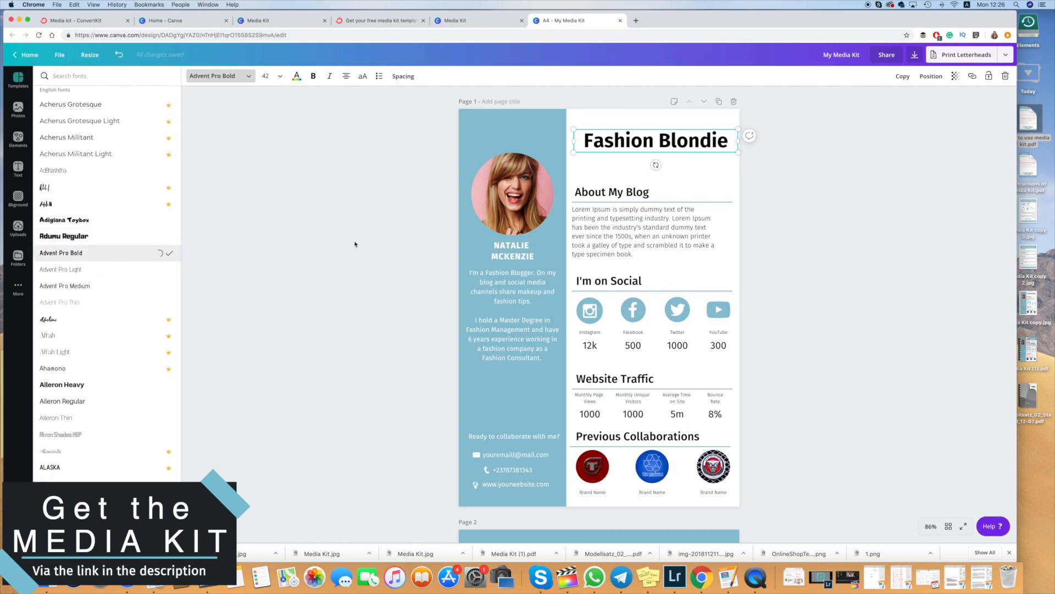
# - Try light green on the "Fashion Blondie" title, settle on dark grey as its text colour, and deselect it
pyautogui.click(297, 77)
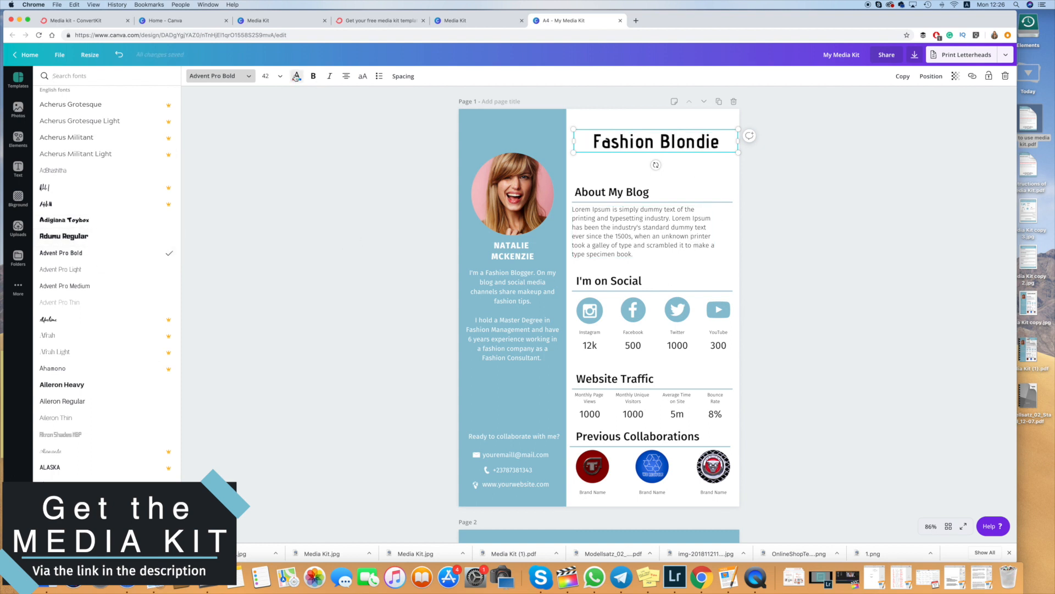
pyautogui.click(92, 193)
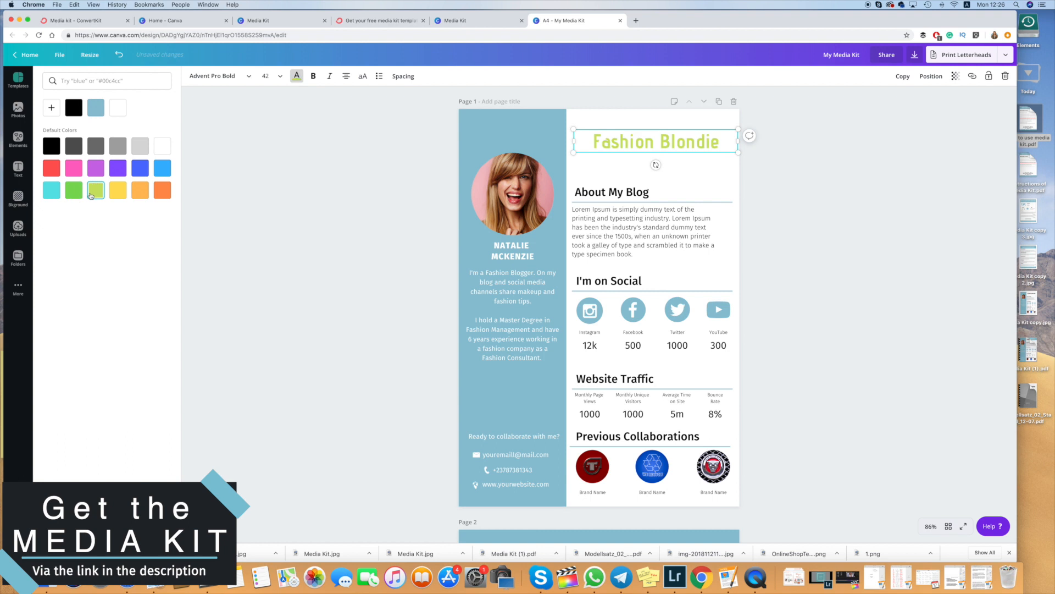
pyautogui.click(74, 147)
pyautogui.click(855, 148)
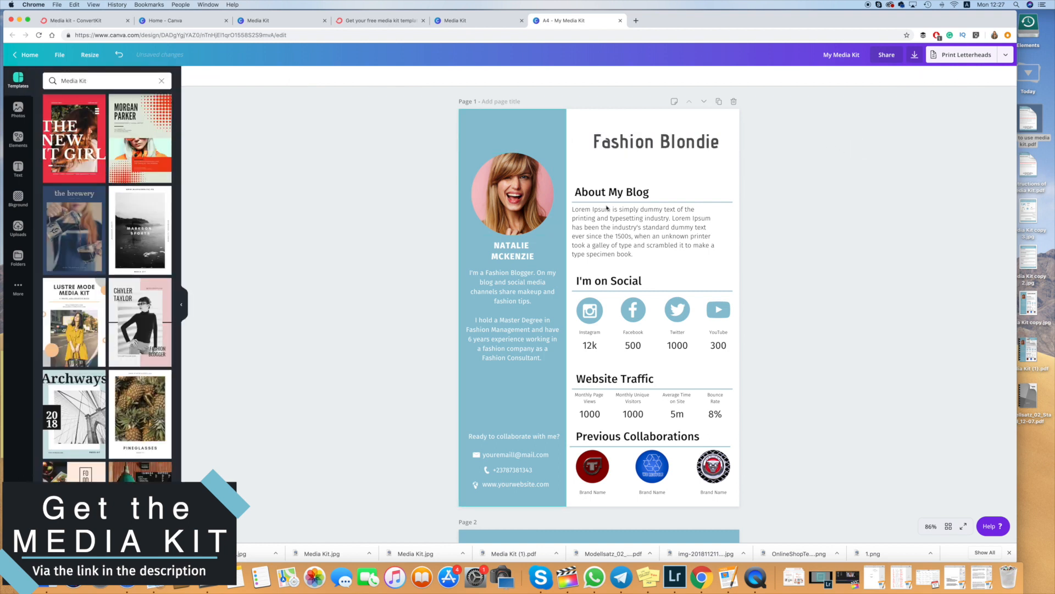
pyautogui.click(675, 252)
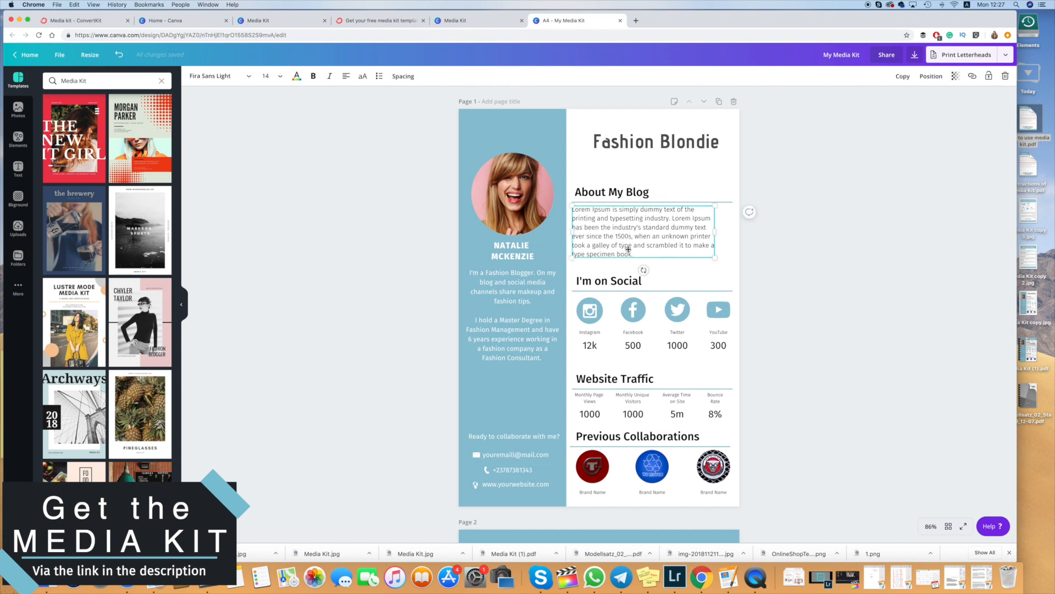
pyautogui.click(650, 137)
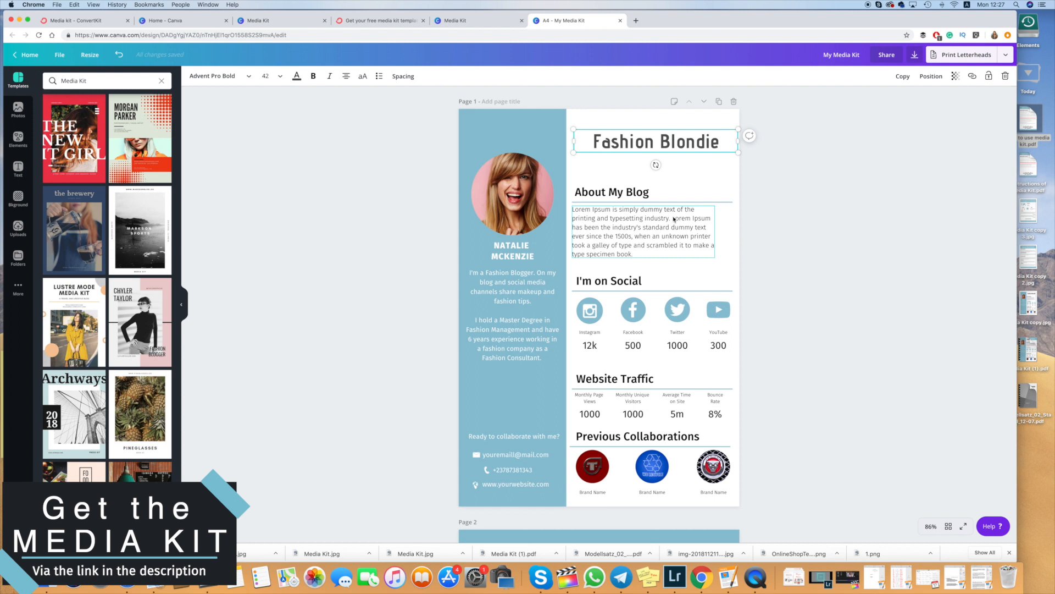
pyautogui.scroll(-3, 614, 231)
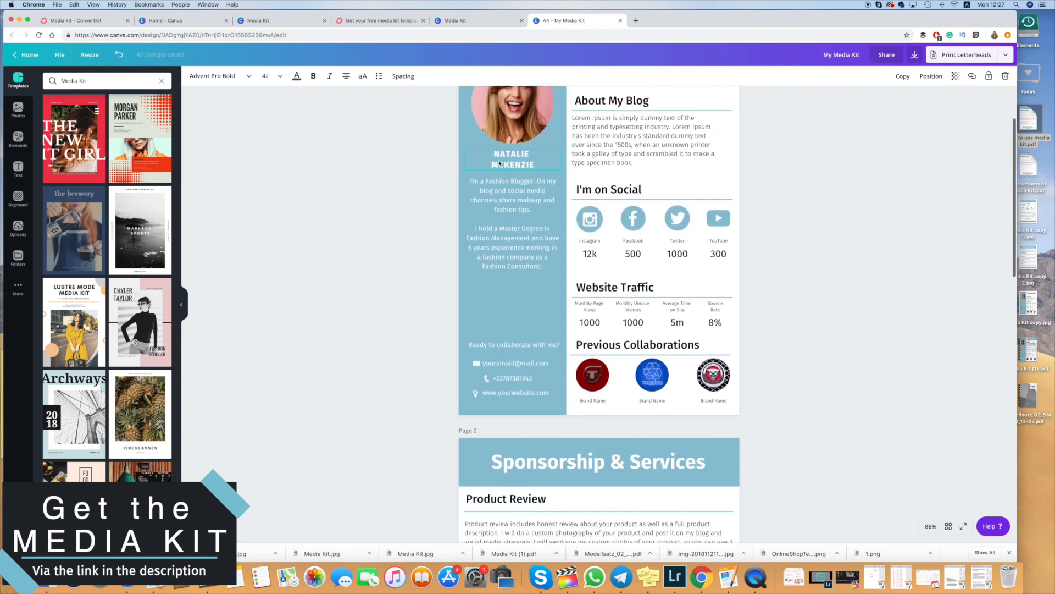
pyautogui.scroll(3, 515, 181)
# - Replace the round portrait on page 1 with the uploaded photo of a woman holding a blossom over her eye
pyautogui.click(515, 179)
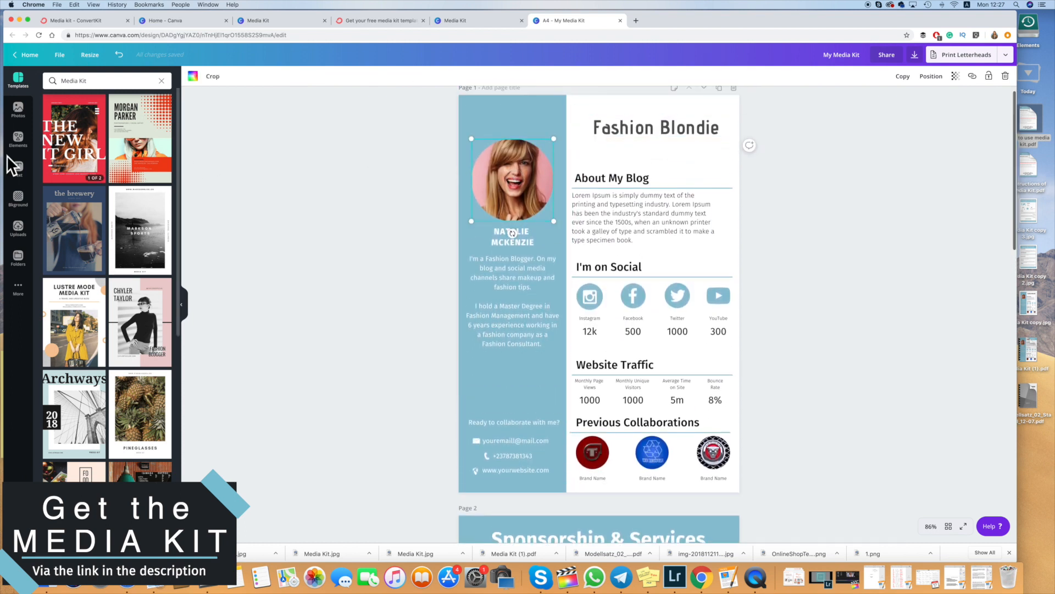
pyautogui.click(18, 226)
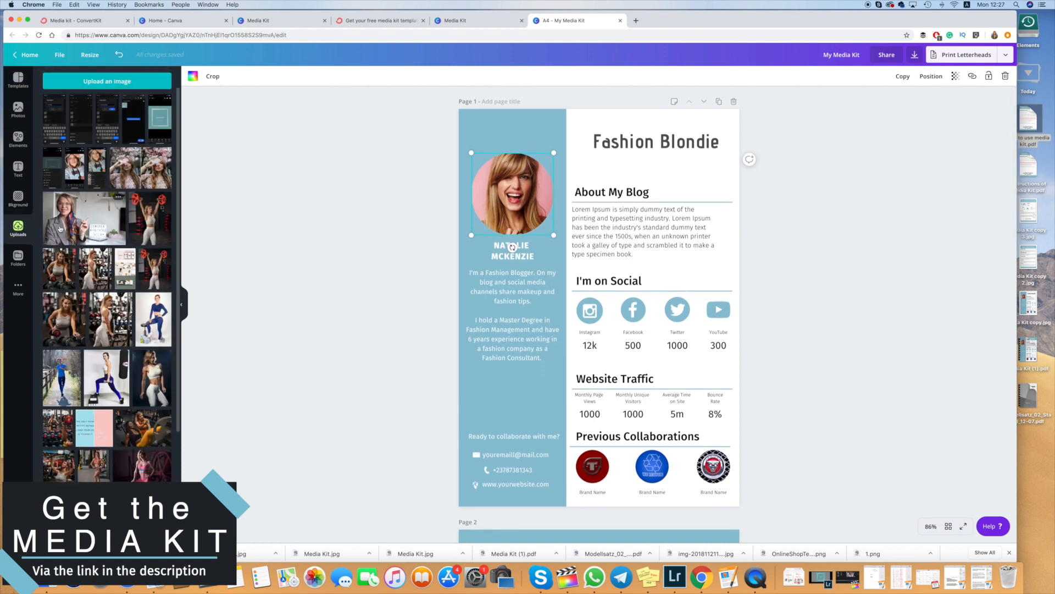
pyautogui.scroll(-1, 83, 98)
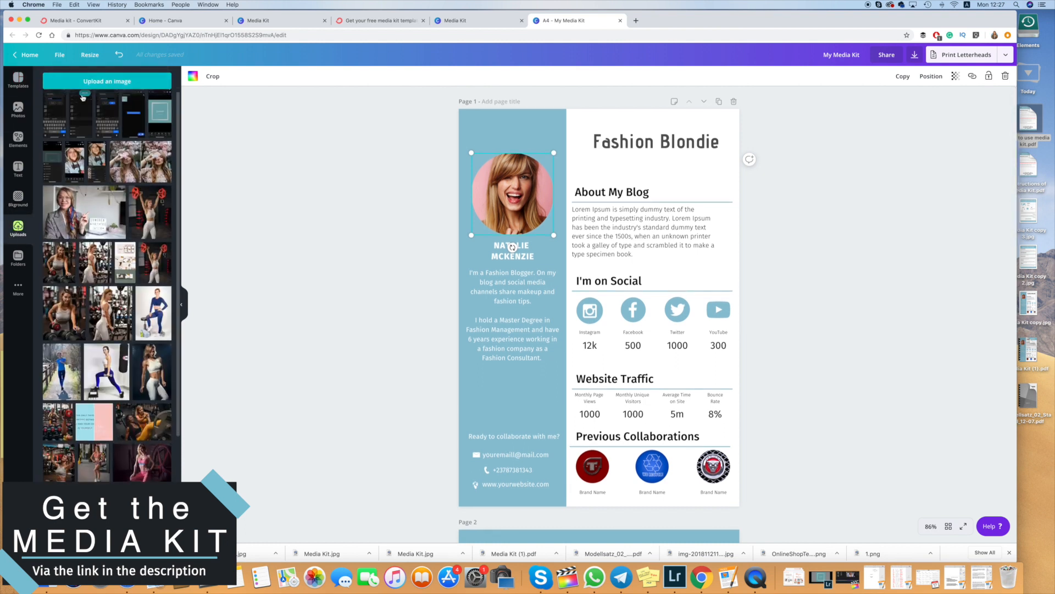
pyautogui.moveTo(161, 165); pyautogui.dragTo(353, 179)
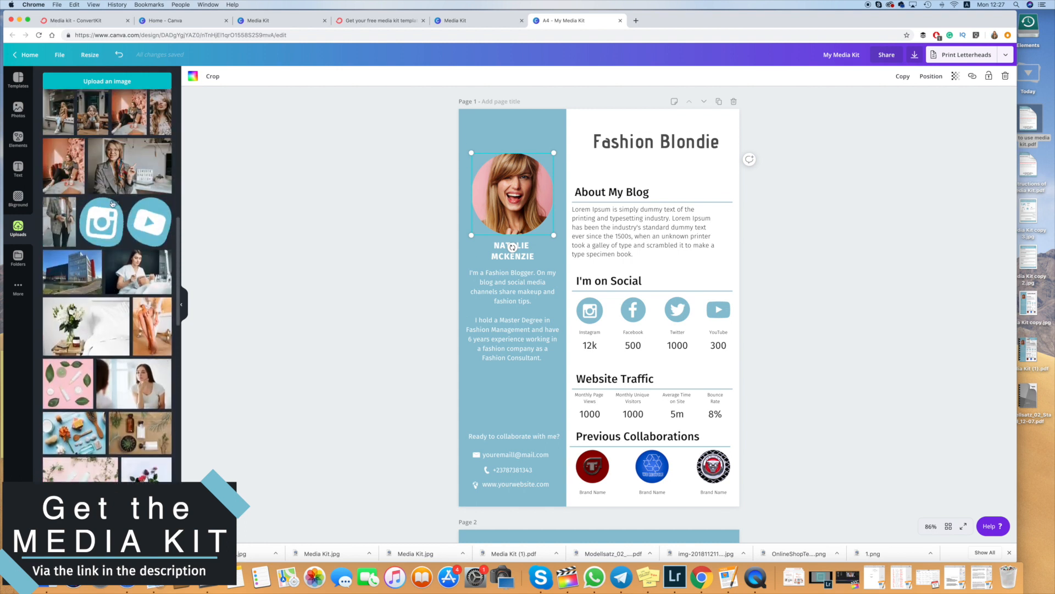
pyautogui.moveTo(101, 195); pyautogui.dragTo(510, 183)
pyautogui.doubleClick(514, 188)
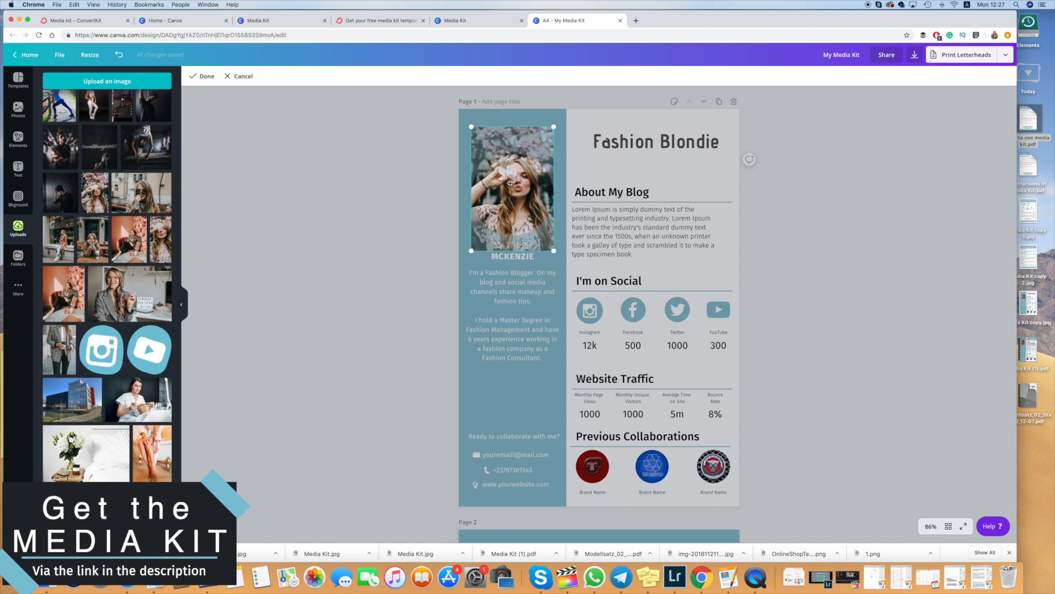
pyautogui.press('Return')
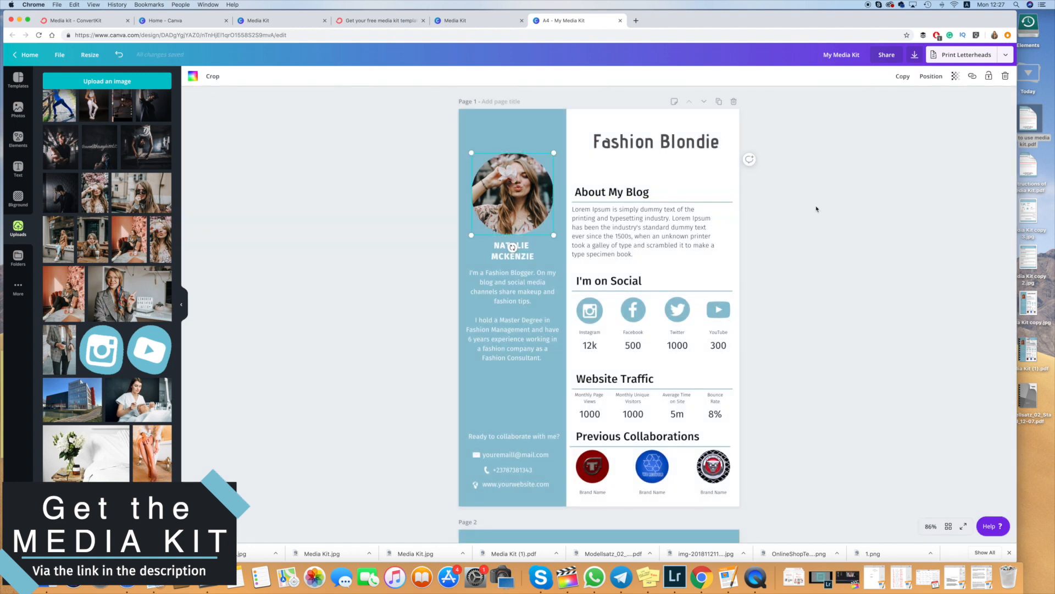
# - Review the About My Blog text and the profile, social media, website traffic and collaboration sections of page 1
pyautogui.click(602, 237)
pyautogui.click(604, 236)
pyautogui.moveTo(634, 255); pyautogui.dragTo(573, 207)
pyautogui.click(640, 219)
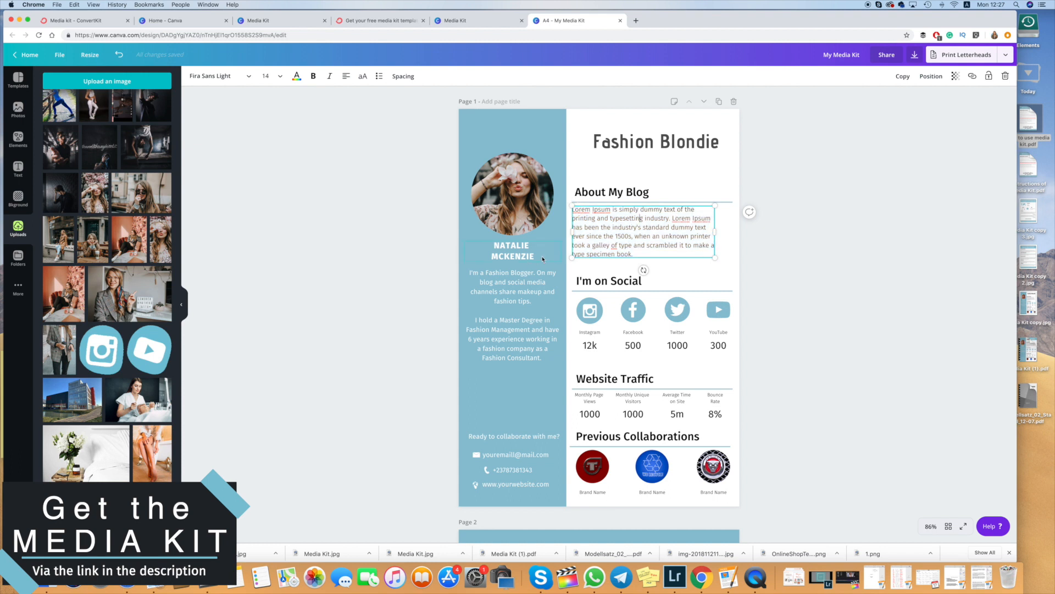
pyautogui.scroll(-1, 525, 246)
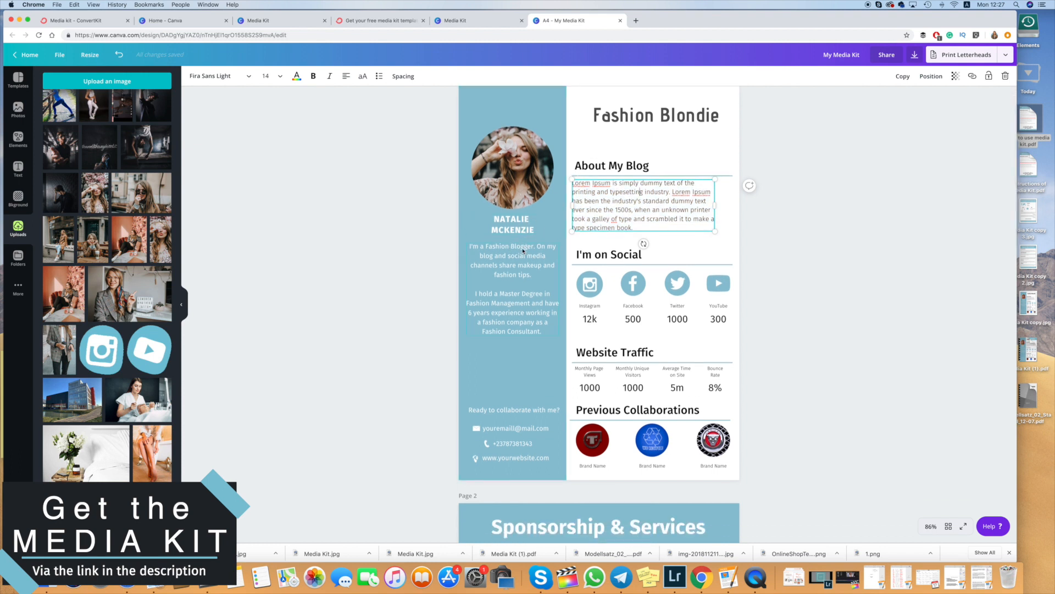
pyautogui.scroll(-1, 517, 258)
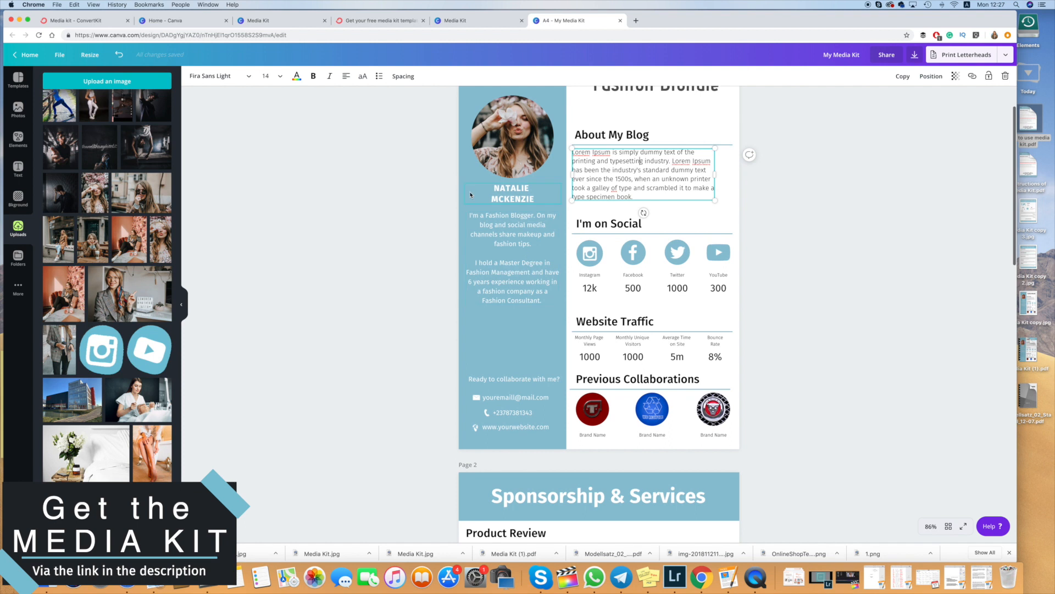
pyautogui.scroll(-1, 518, 248)
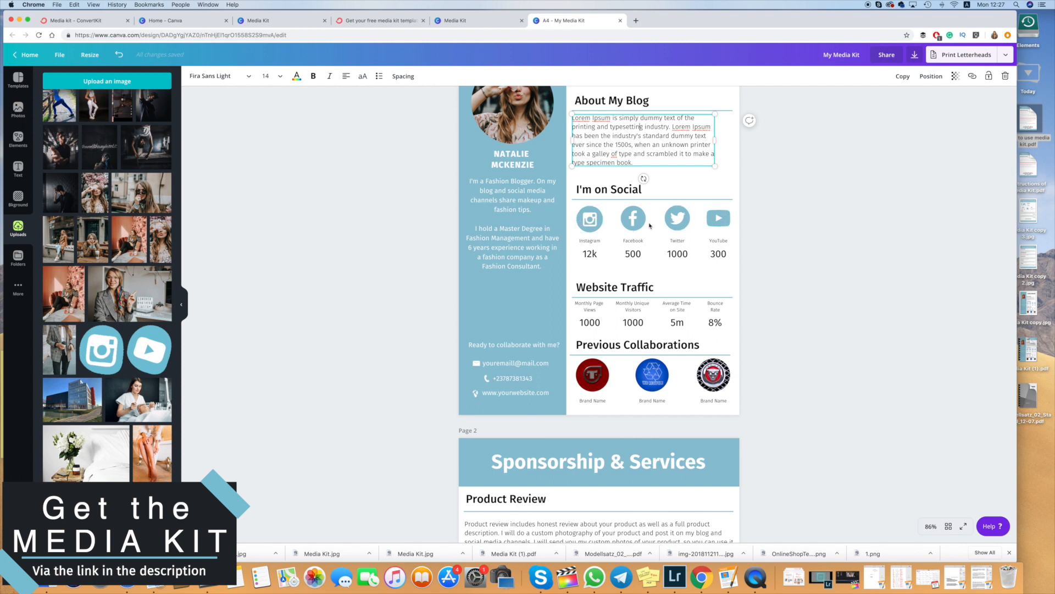
pyautogui.scroll(-1, 657, 223)
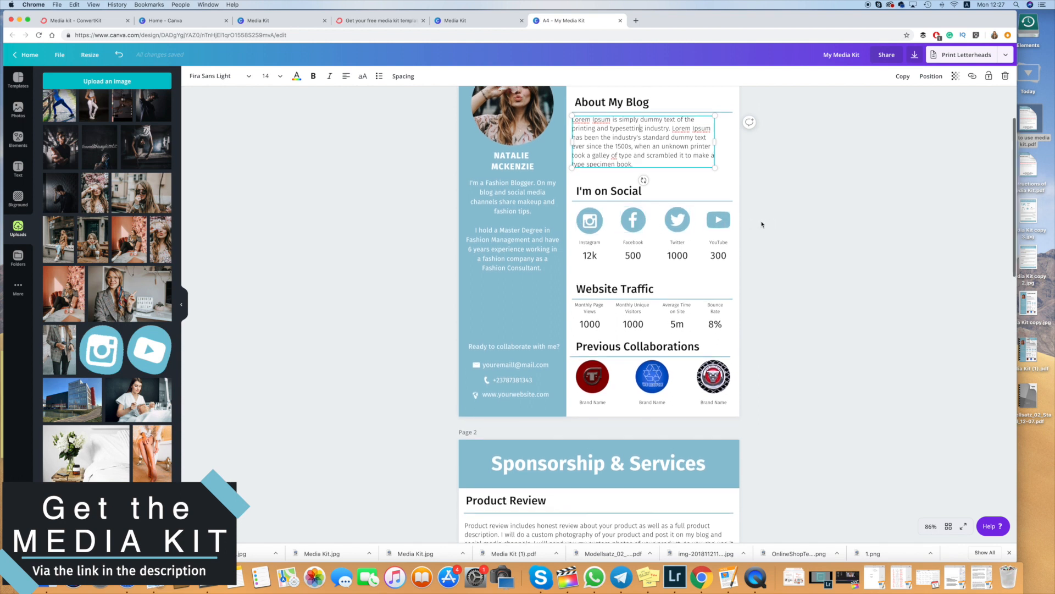
pyautogui.scroll(1, 756, 228)
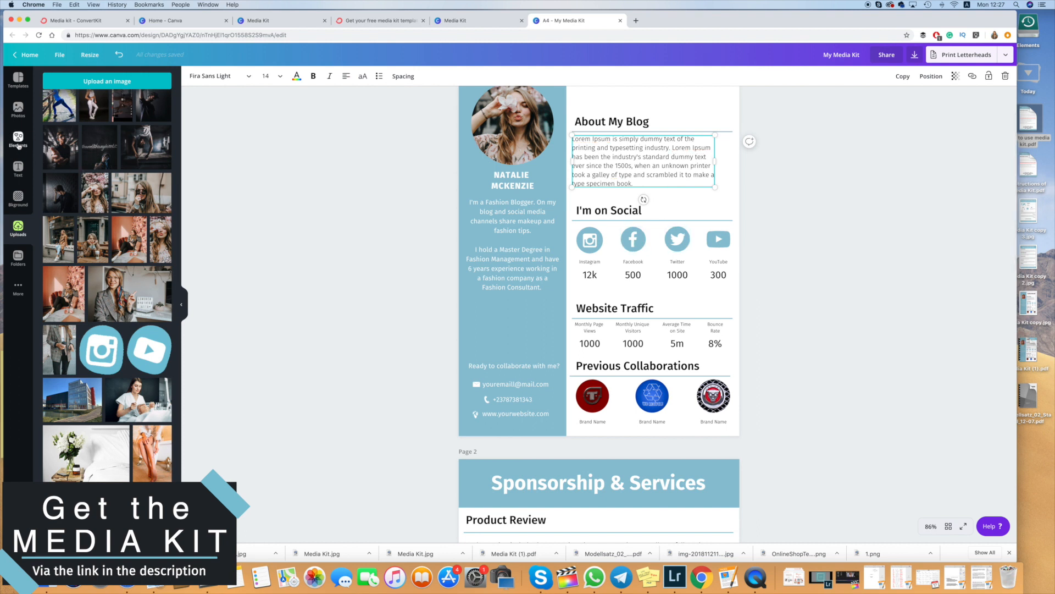
# - Search the elements for "pinterest", add the free red round Pinterest icon to page 1 and recolour it to the template's light blue
pyautogui.click(18, 144)
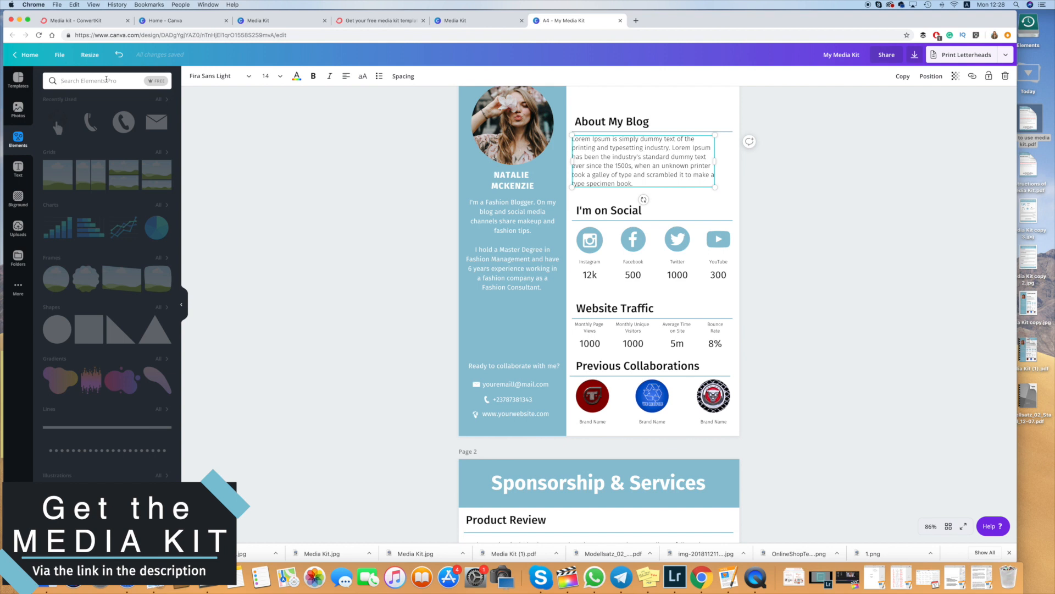
pyautogui.write('pinterest')
pyautogui.press('Return')
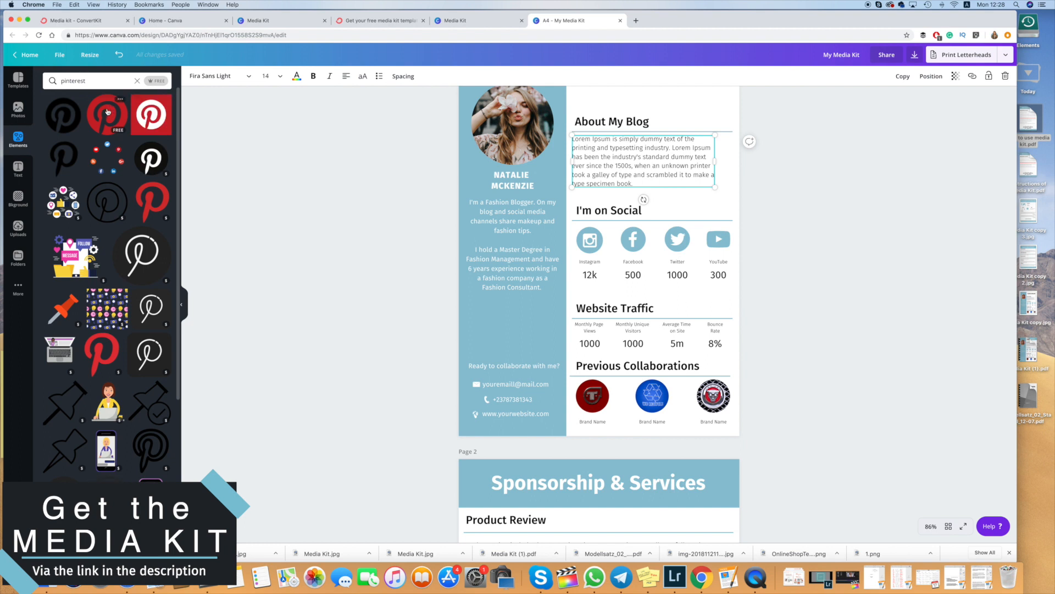
pyautogui.click(111, 111)
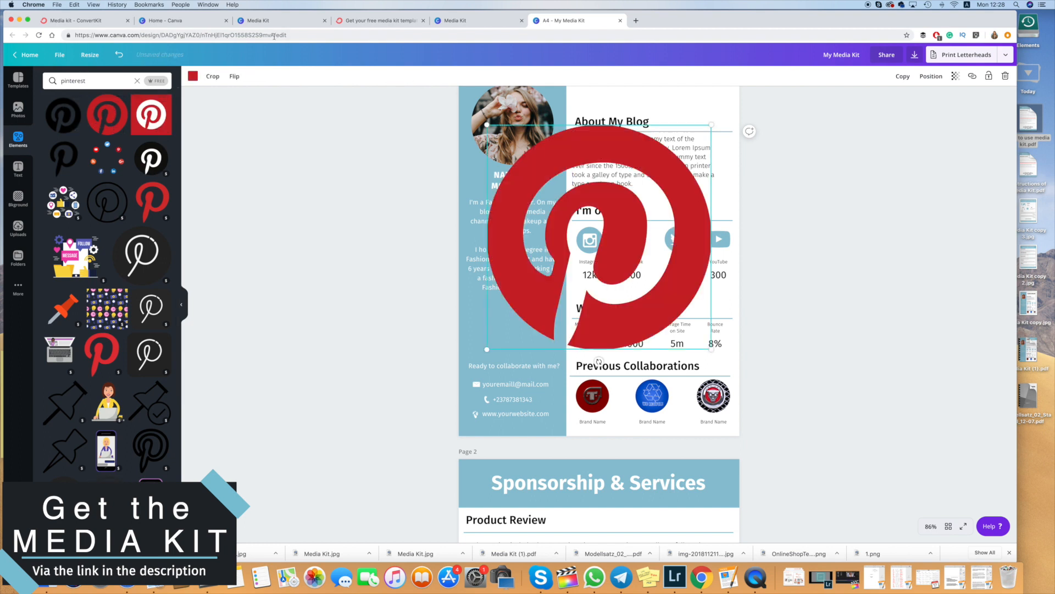
pyautogui.click(193, 76)
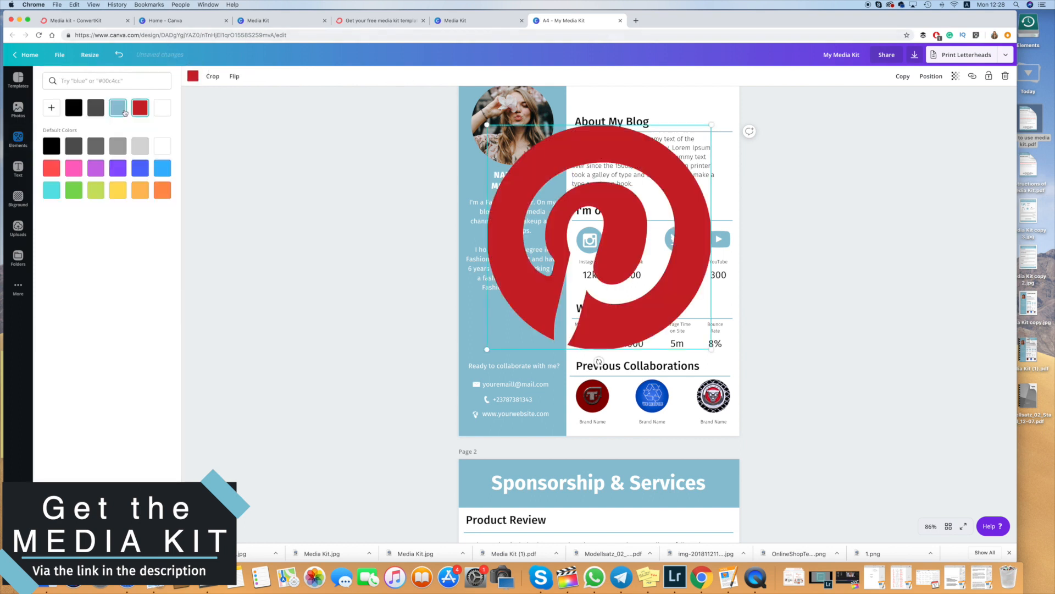
pyautogui.click(124, 112)
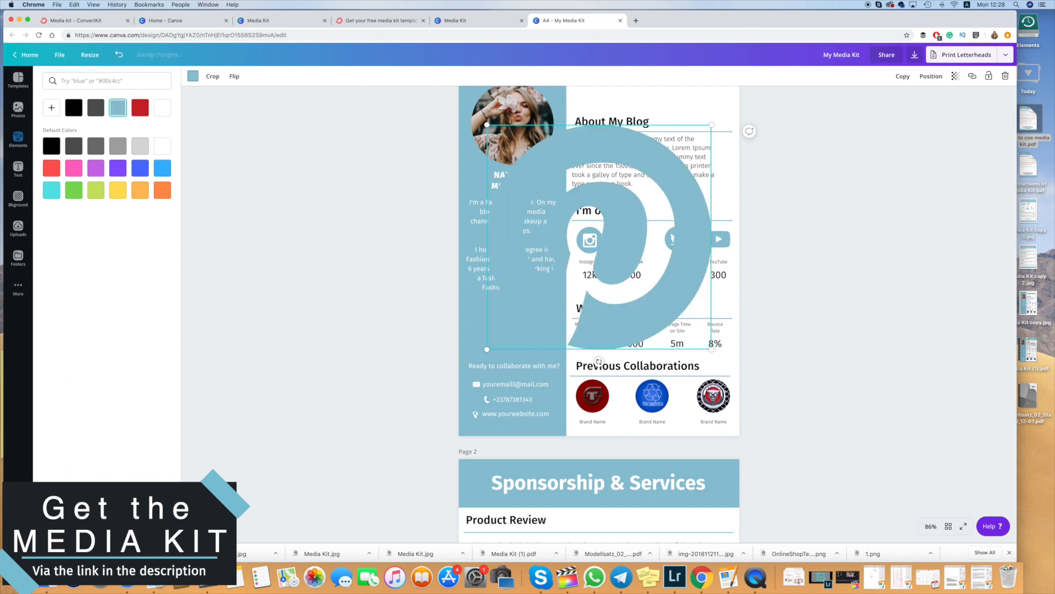
# - Shrink the Pinterest icon, delete the YouTube icon and place the Pinterest icon in its spot in the I'm on Social row
pyautogui.moveTo(709, 124); pyautogui.dragTo(716, 237)
pyautogui.click(716, 239)
pyautogui.press('Delete')
pyautogui.click(736, 239)
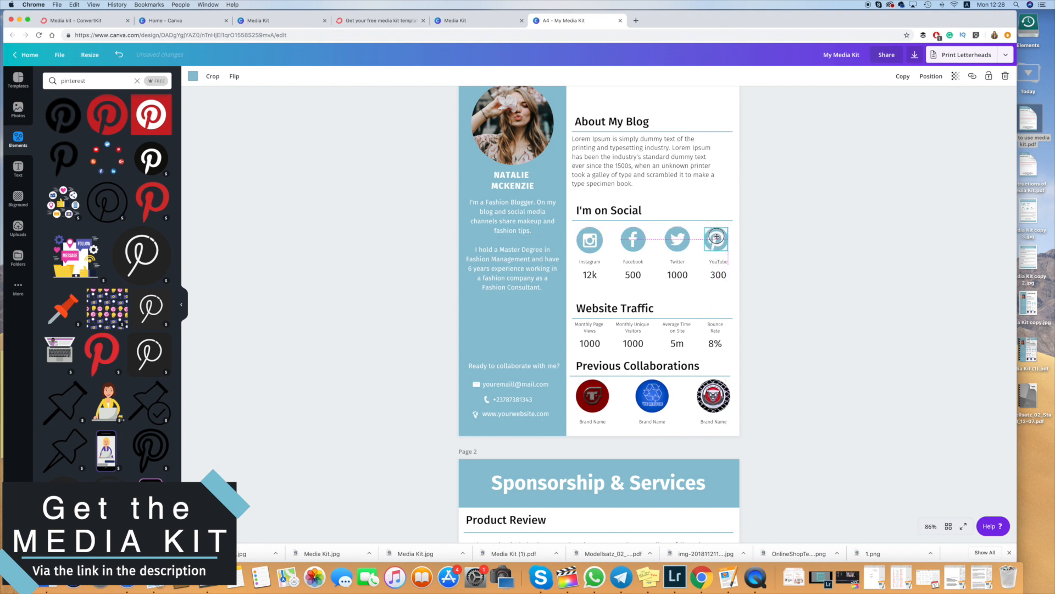
# - Relabel the YouTube caption as "Pinterest" and enlarge the Pinterest icon to about 1.9 by 1.9 to match its neighbours
pyautogui.click(725, 264)
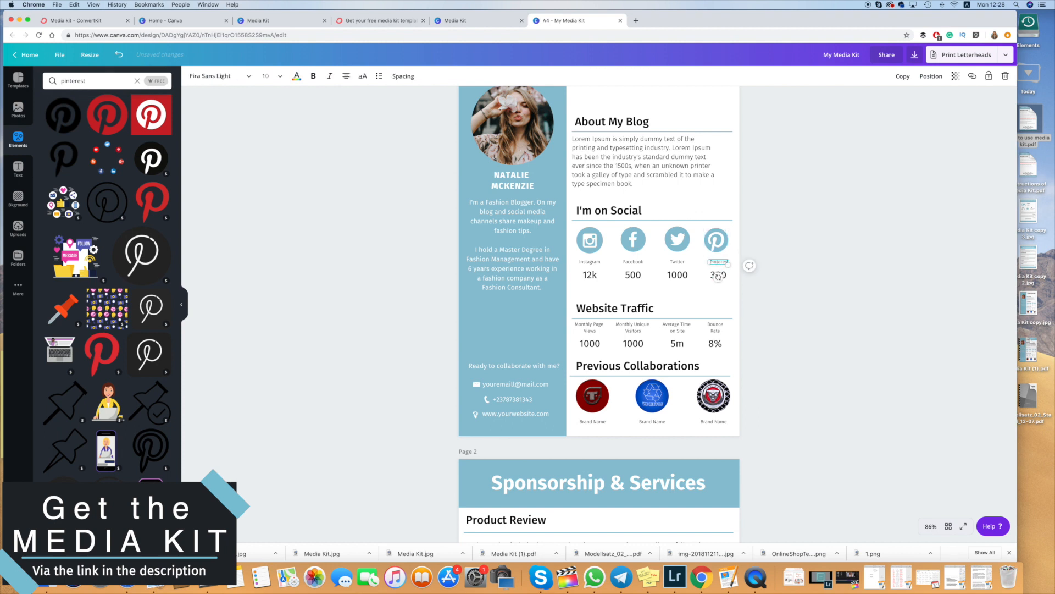
pyautogui.click(835, 245)
pyautogui.click(719, 238)
pyautogui.moveTo(704, 229); pyautogui.dragTo(700, 228)
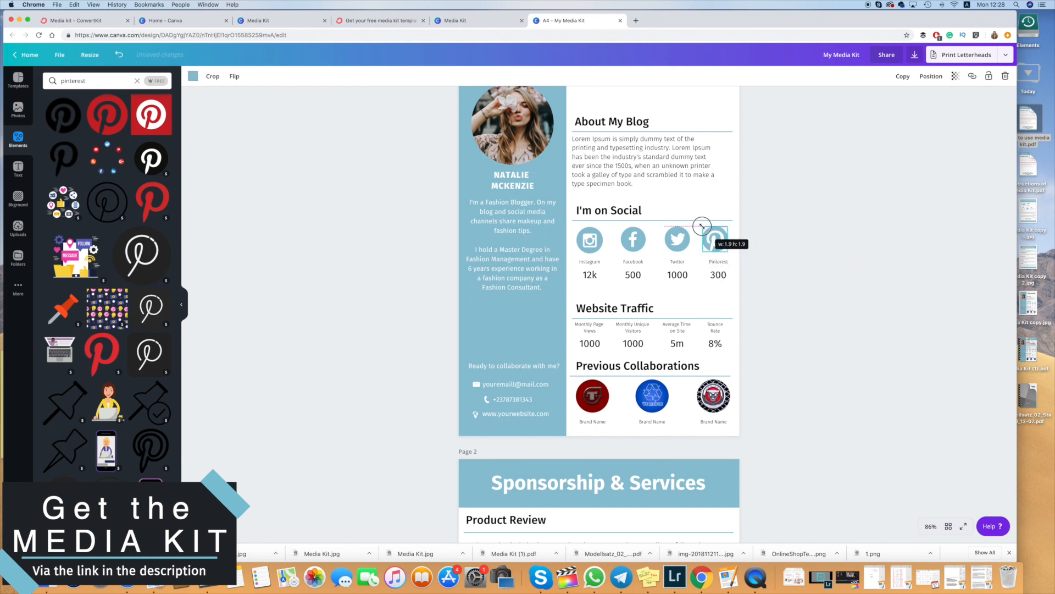
pyautogui.click(843, 225)
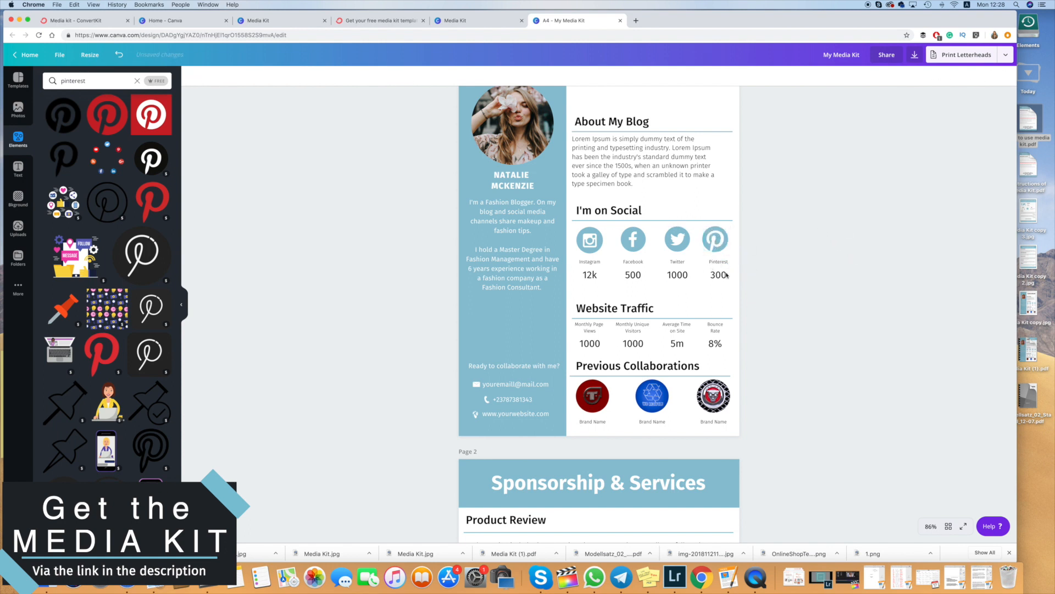
# - Review the social media, Website Traffic and Previous Collaborations sections of page 1, including the first brand logo
pyautogui.scroll(-1, 712, 277)
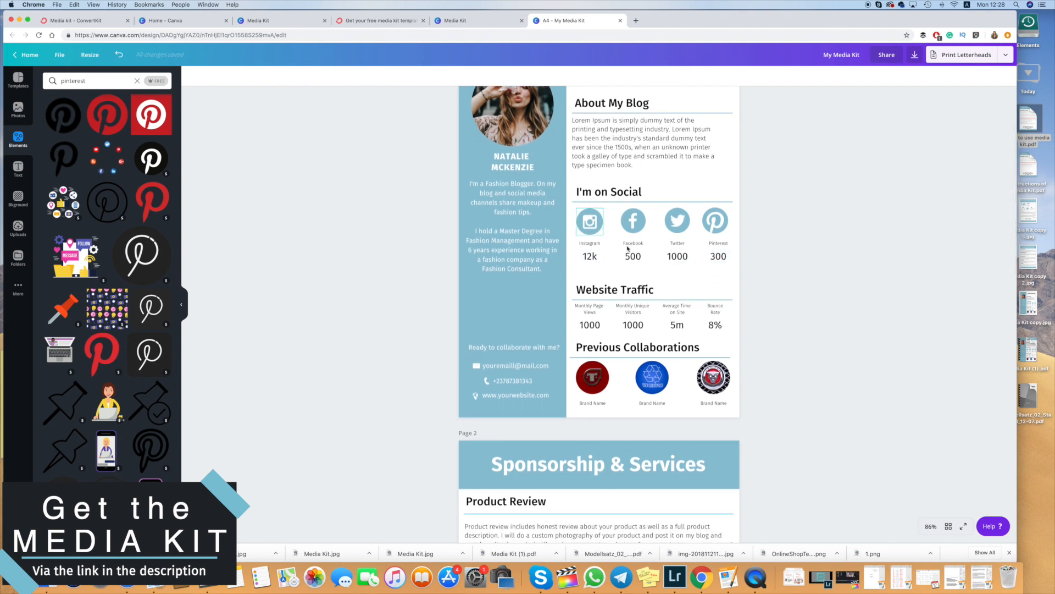
pyautogui.scroll(-3, 601, 228)
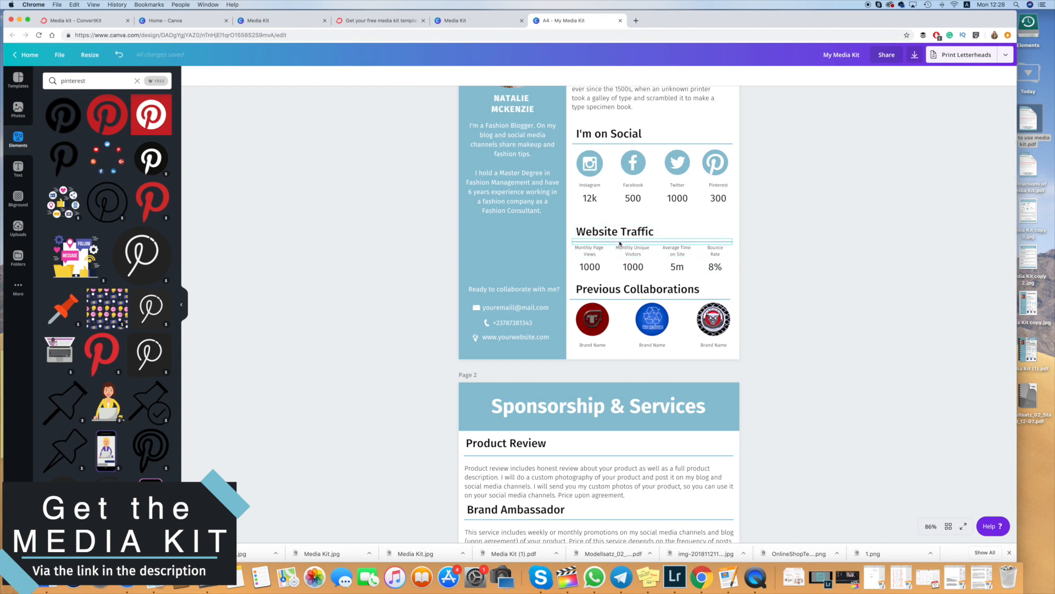
pyautogui.scroll(-1, 596, 250)
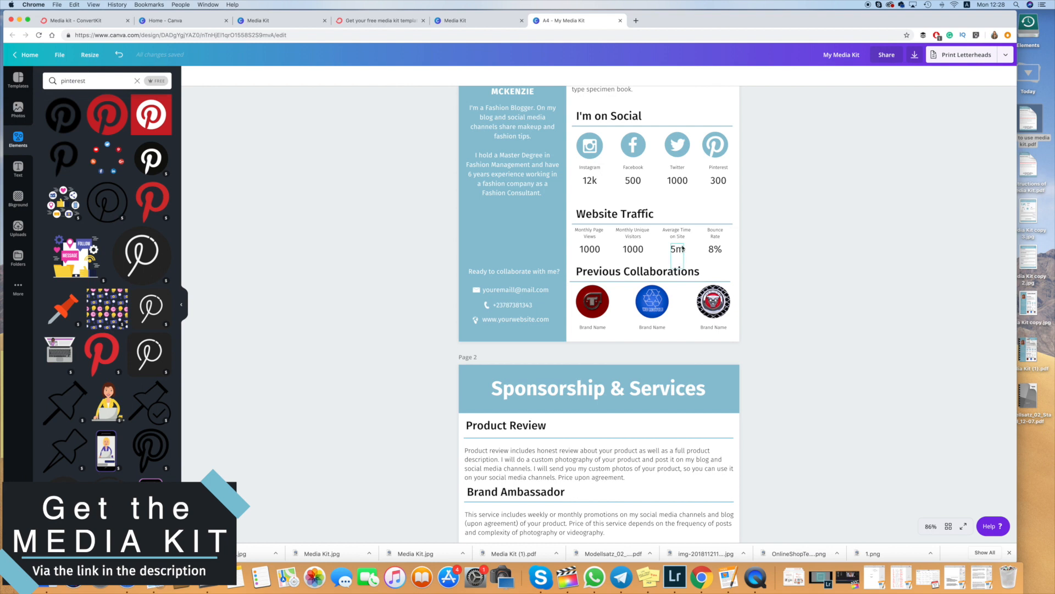
pyautogui.scroll(-1, 722, 251)
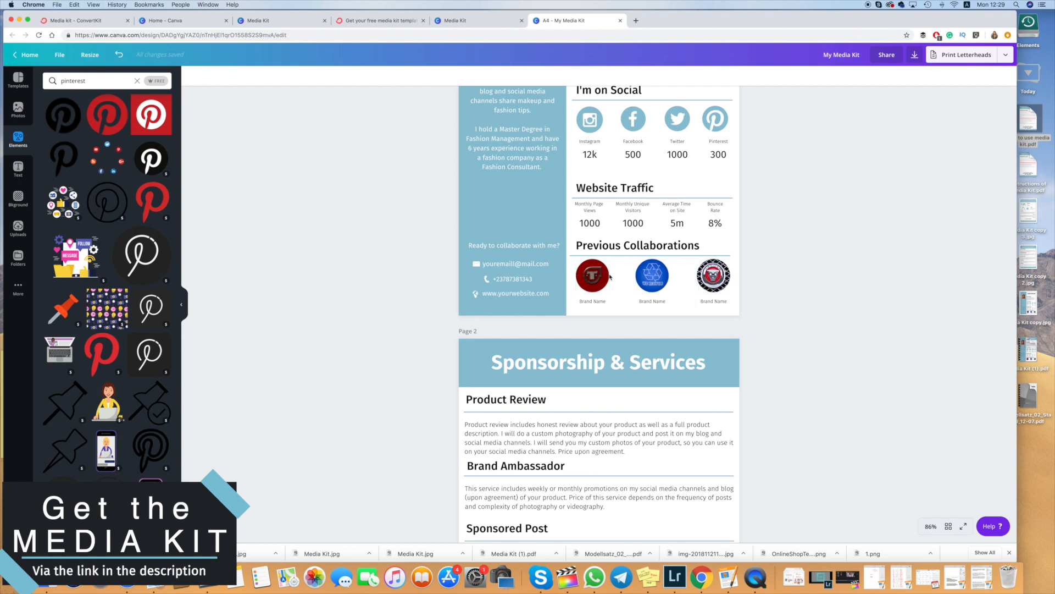
pyautogui.click(590, 278)
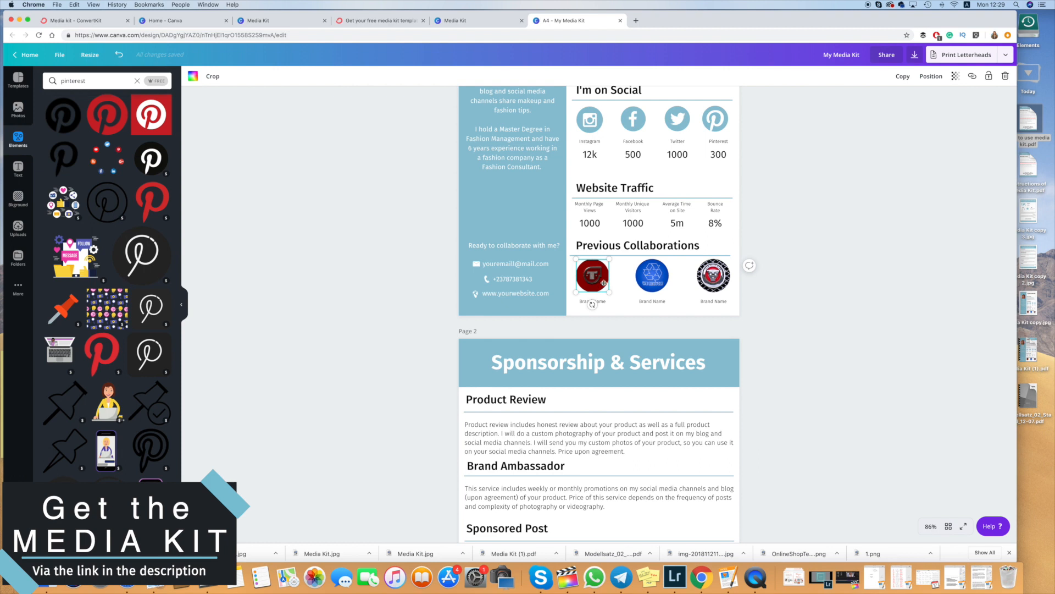
pyautogui.click(850, 262)
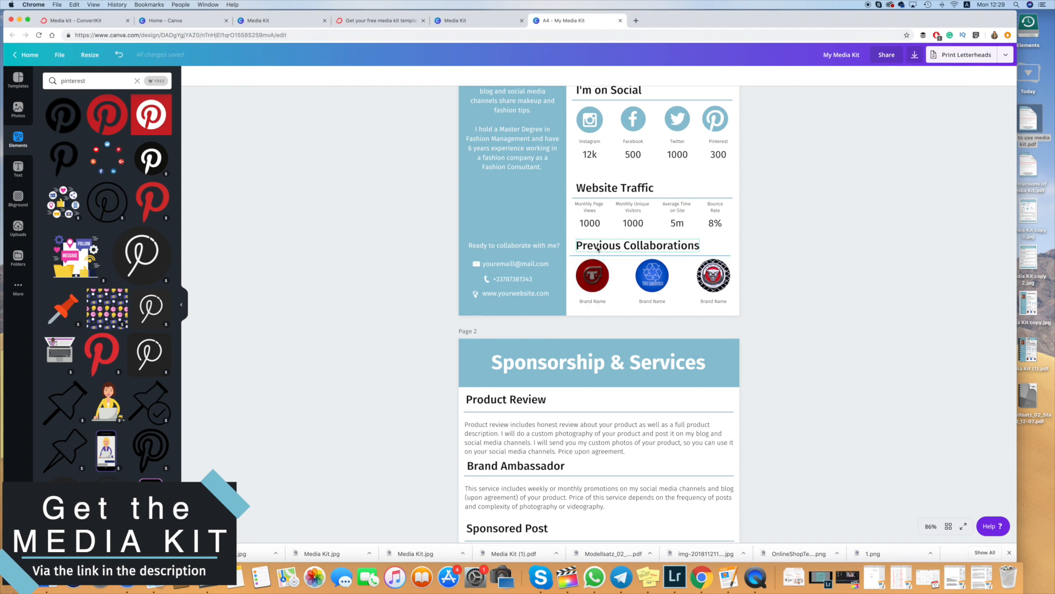
# - Delete the "Previous Collaborations" heading and the line beneath it on page 1
pyautogui.click(632, 247)
pyautogui.scroll(-2, 632, 247)
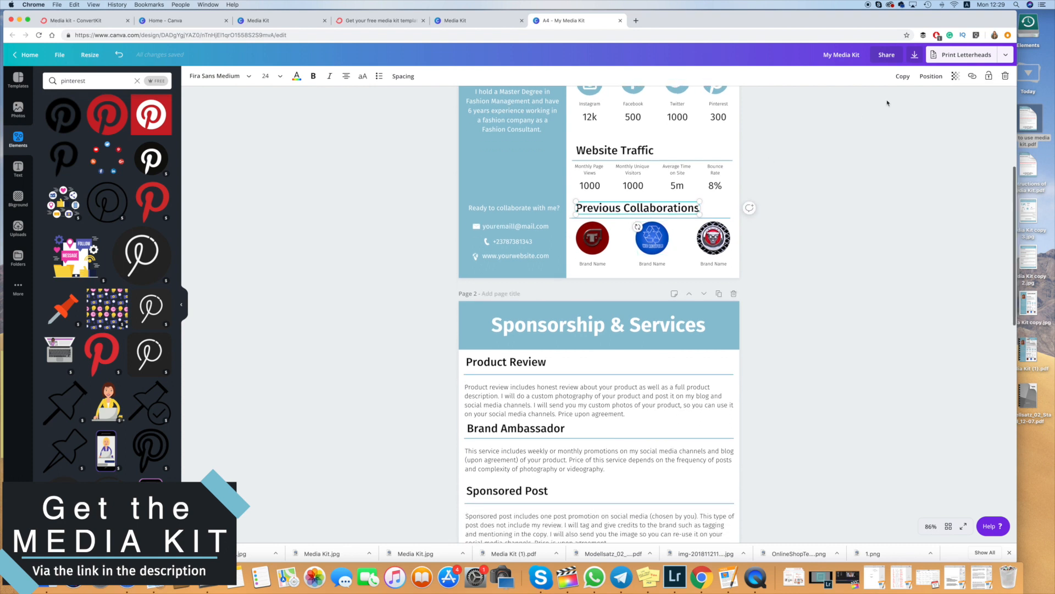
pyautogui.scroll(1, 946, 105)
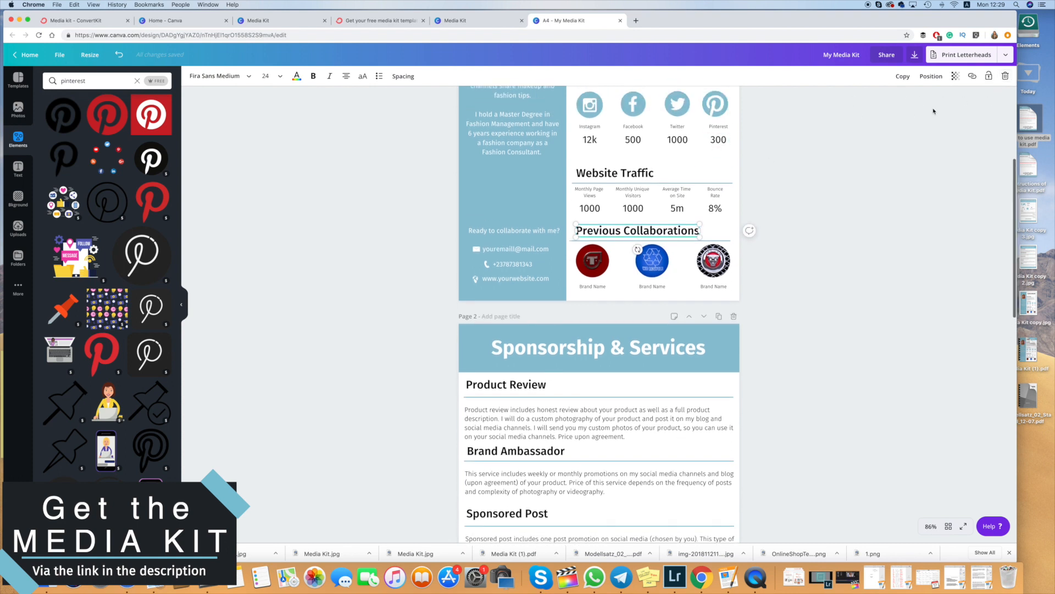
pyautogui.click(1005, 76)
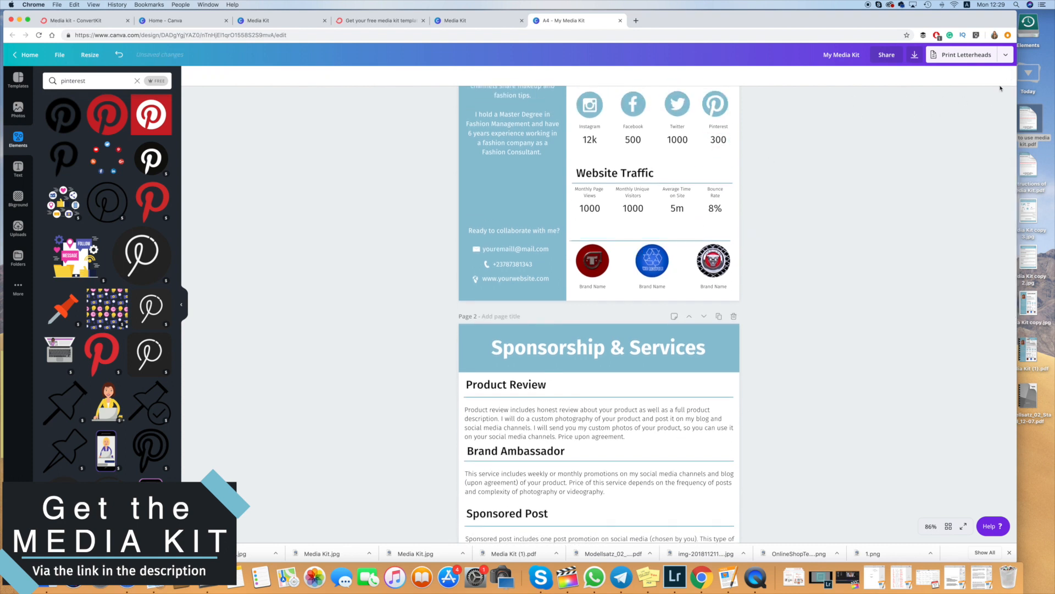
pyautogui.click(666, 241)
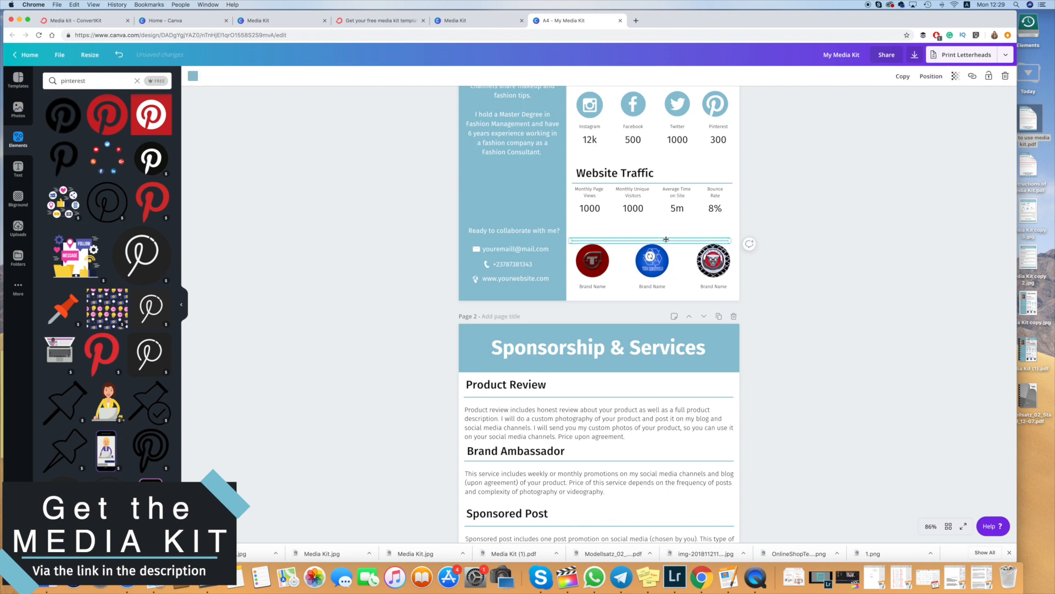
pyautogui.press('Delete')
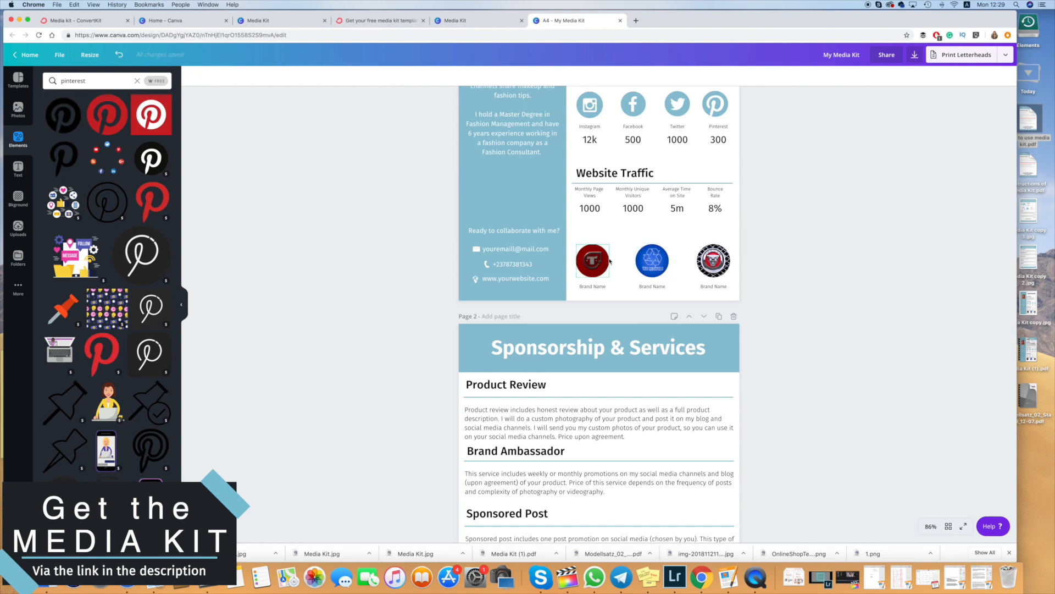
# - Review the Sponsorship & Services page, from Product Review and Brand Ambassador through Sponsored Post, Giveaway and Affiliate
pyautogui.scroll(-3, 814, 215)
pyautogui.scroll(-3, 814, 215)
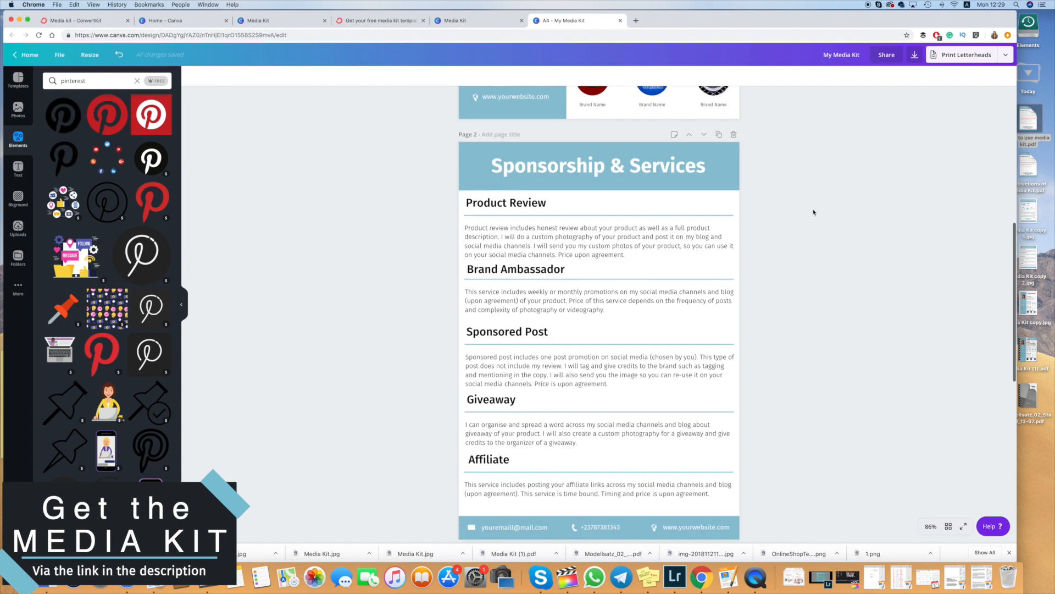
pyautogui.scroll(-1, 732, 178)
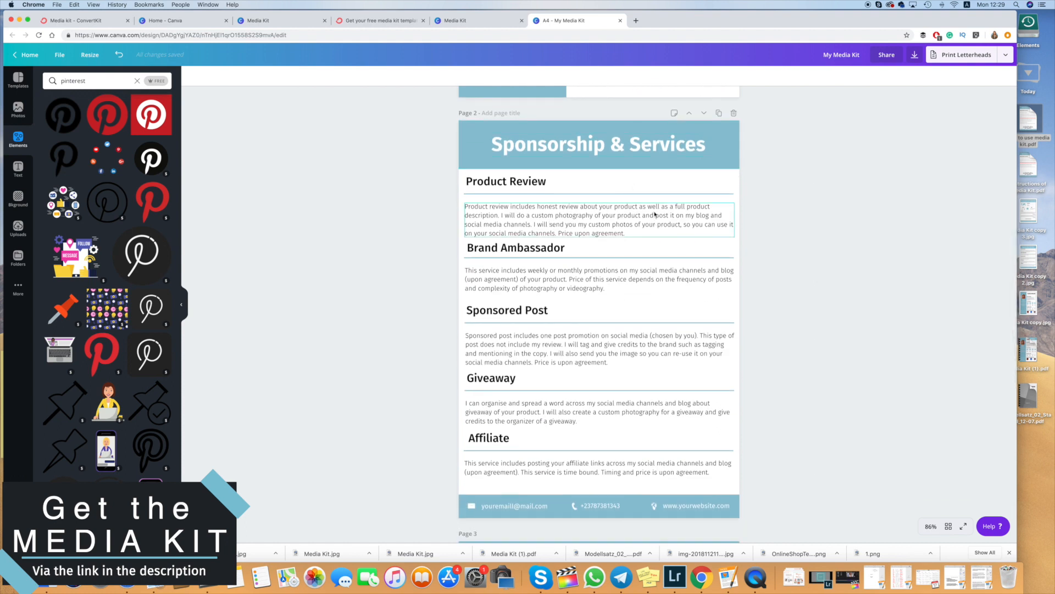
pyautogui.scroll(-2, 655, 214)
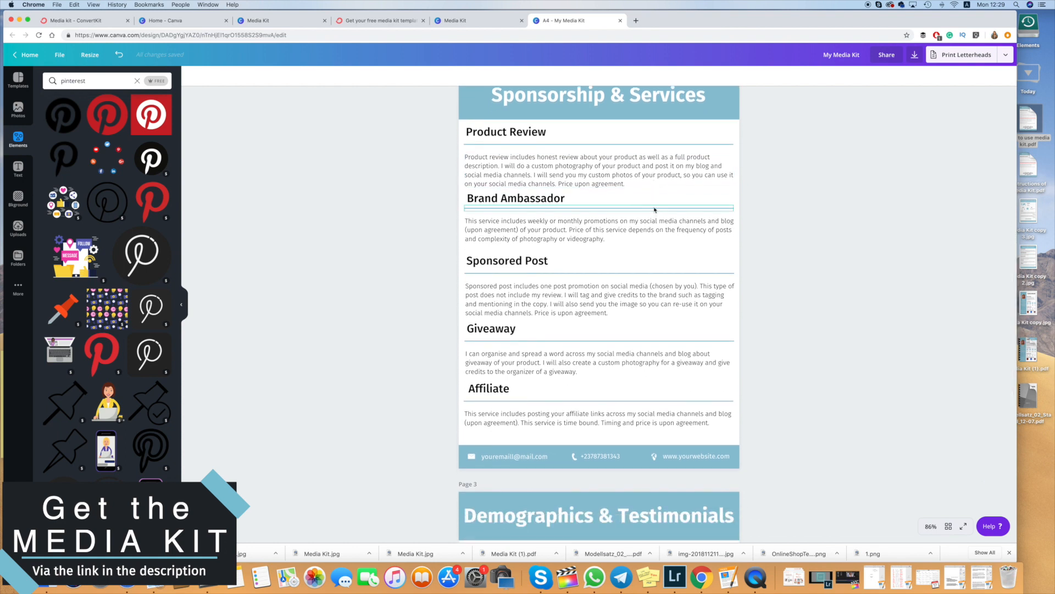
pyautogui.scroll(-1, 524, 151)
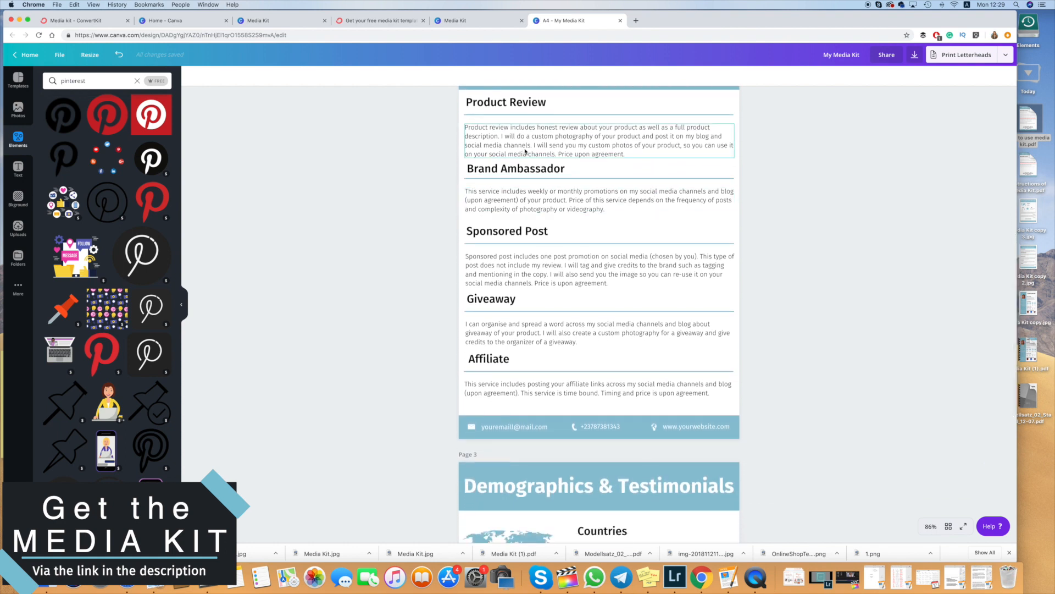
pyautogui.scroll(1, 525, 152)
pyautogui.scroll(-2, 571, 202)
pyautogui.scroll(-2, 571, 201)
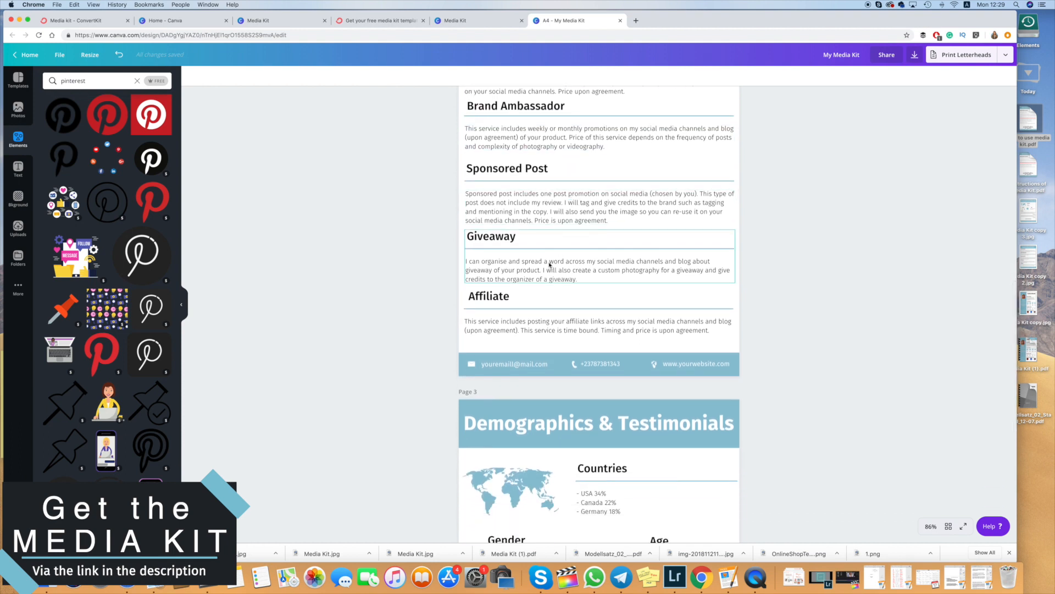
pyautogui.scroll(3, 519, 314)
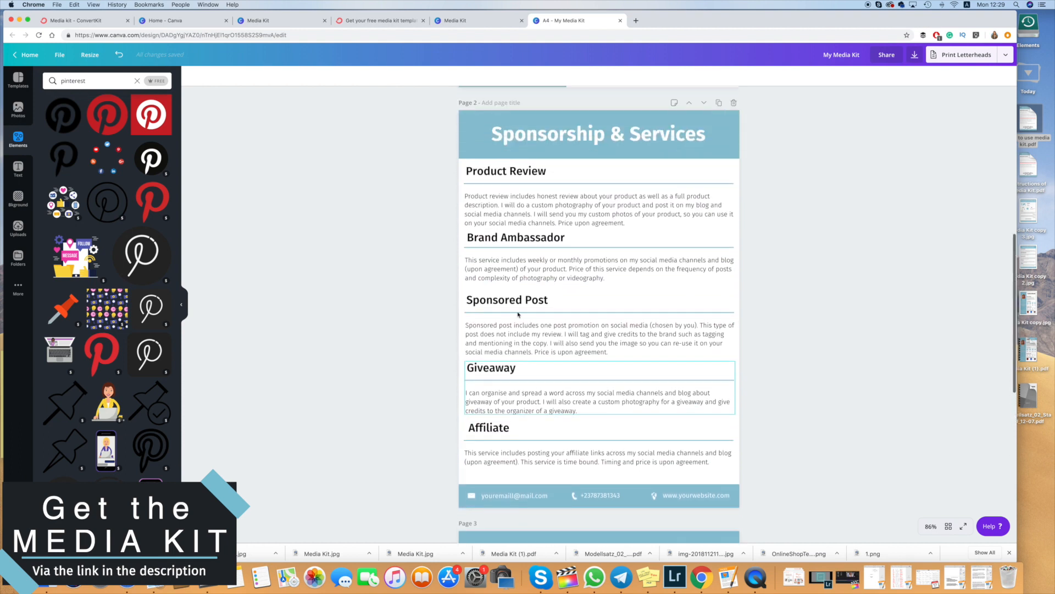
# - Extend the Product Review heading on page 2 with "(starting from 100 $)" and widen its text box to fit one line
pyautogui.scroll(1, 518, 314)
pyautogui.click(543, 196)
pyautogui.moveTo(548, 195); pyautogui.dragTo(614, 196)
pyautogui.click(583, 197)
pyautogui.write('(starting from ')
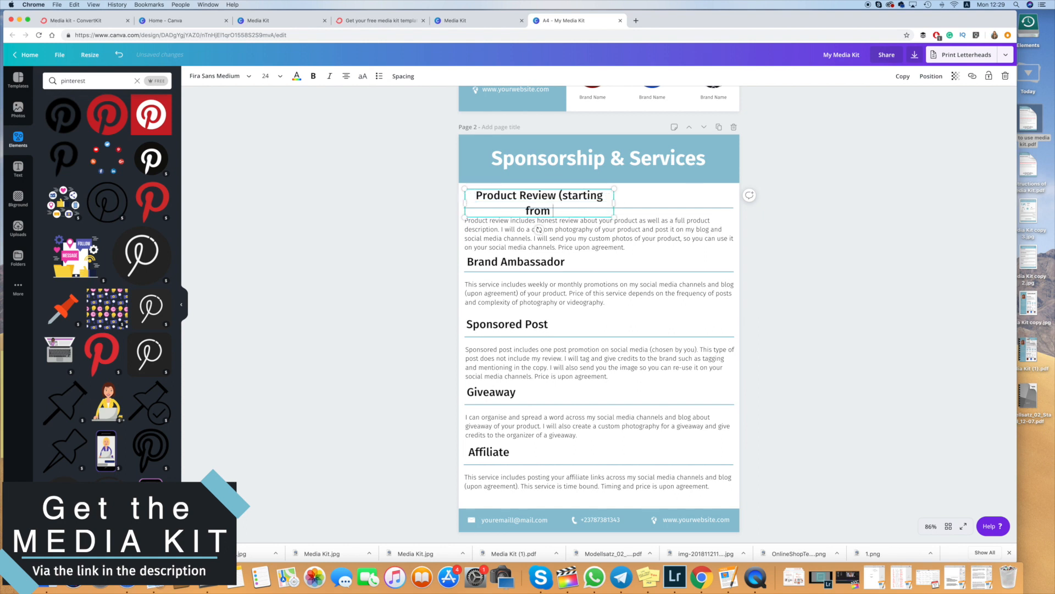
pyautogui.write('100 $)')
pyautogui.moveTo(613, 203); pyautogui.dragTo(633, 194)
pyautogui.click(782, 225)
# - Examine the remaining services and contact footer on page 2, plus the countries, gender, age and reviews sections on page 3
pyautogui.scroll(-2, 649, 255)
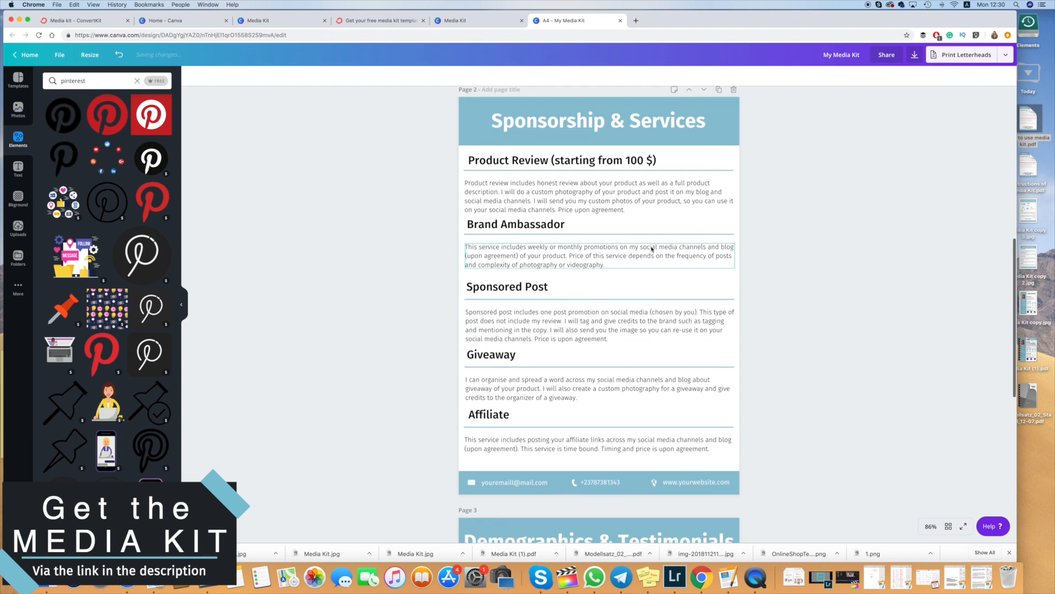
pyautogui.scroll(-4, 650, 250)
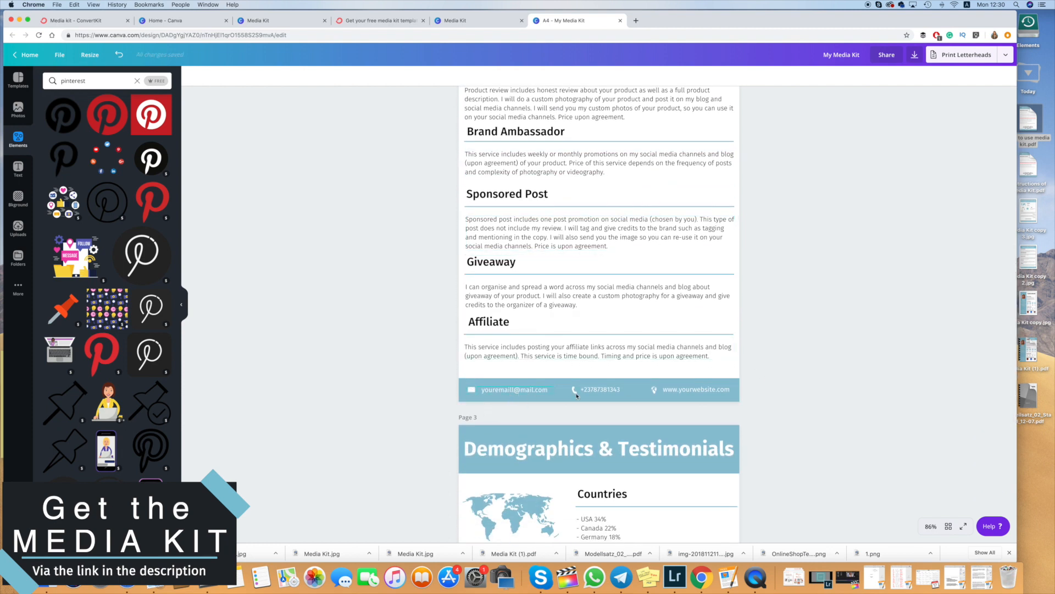
pyautogui.scroll(-8, 691, 392)
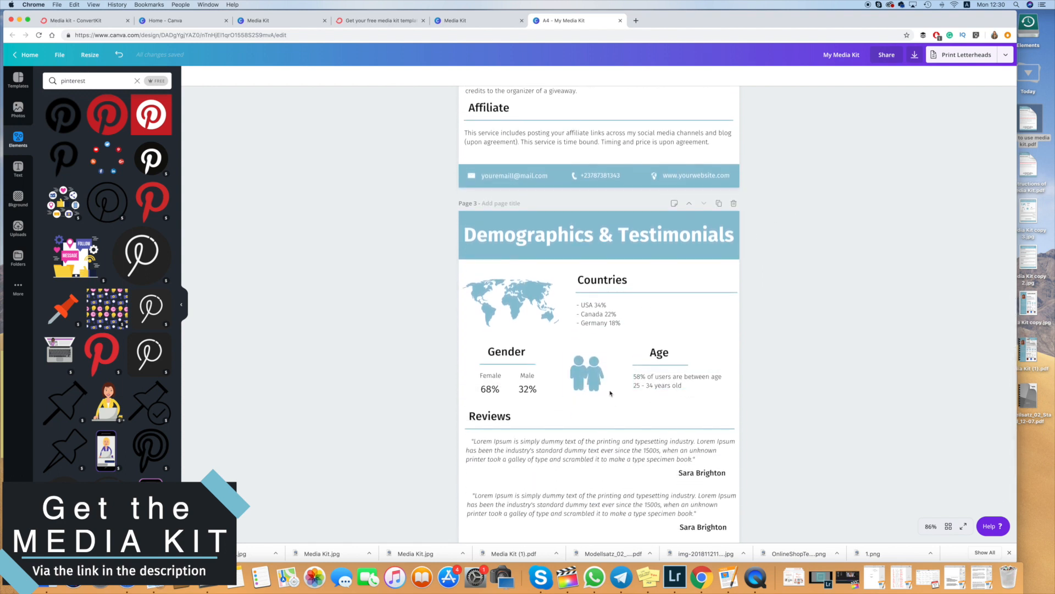
pyautogui.scroll(-4, 607, 388)
pyautogui.scroll(4, 605, 379)
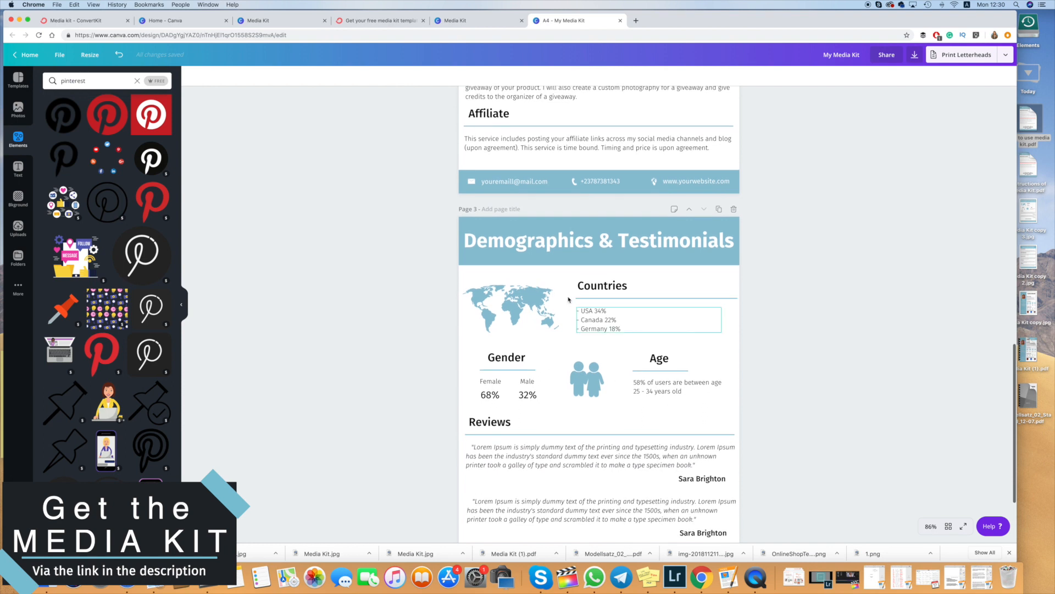
pyautogui.scroll(-2, 574, 295)
pyautogui.scroll(-1, 574, 295)
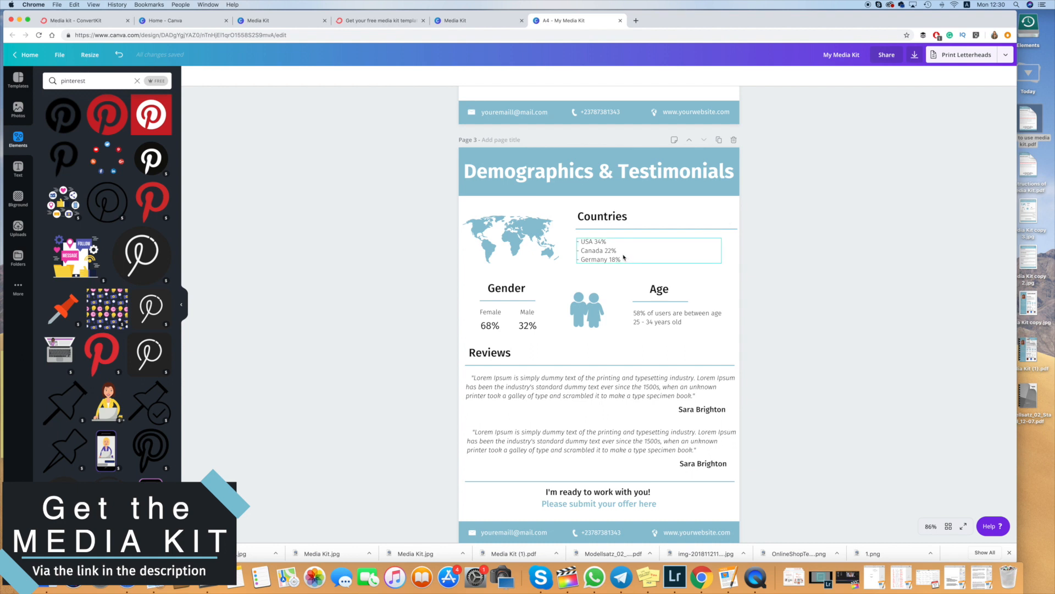
pyautogui.scroll(-2, 511, 276)
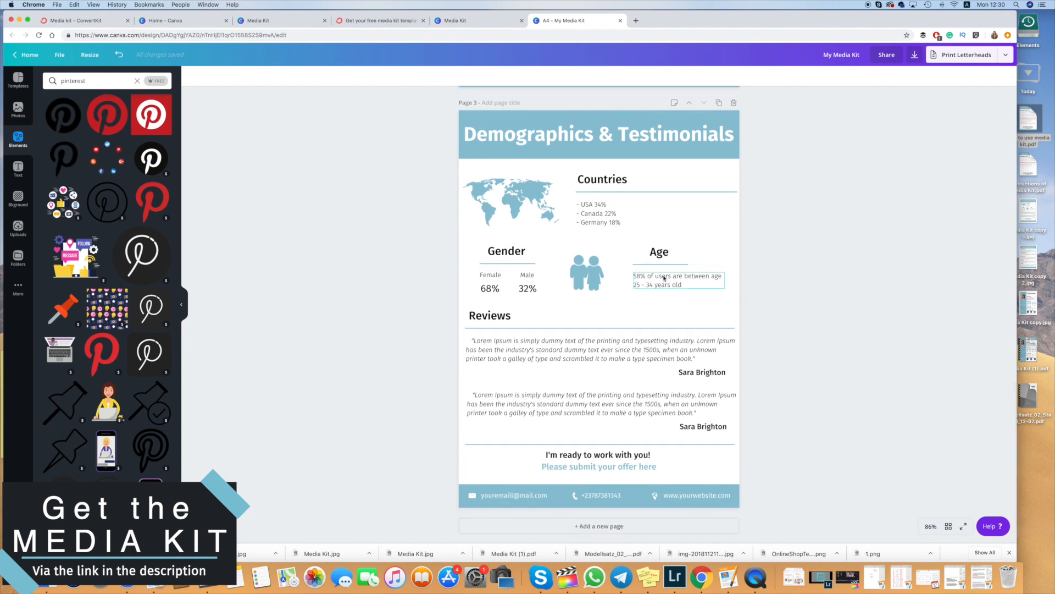
pyautogui.scroll(-1, 636, 302)
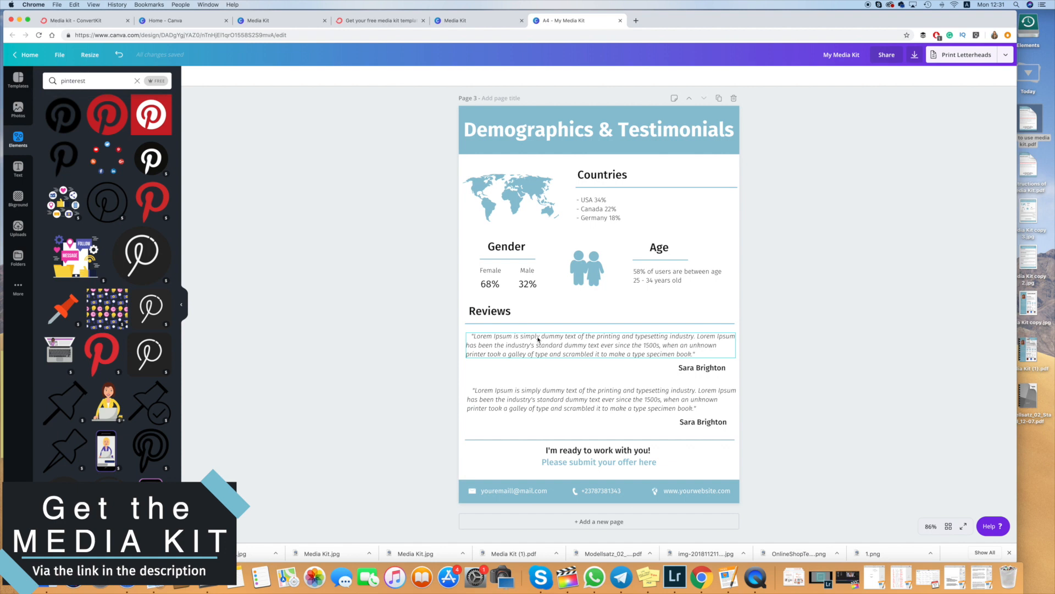
pyautogui.scroll(8, 680, 363)
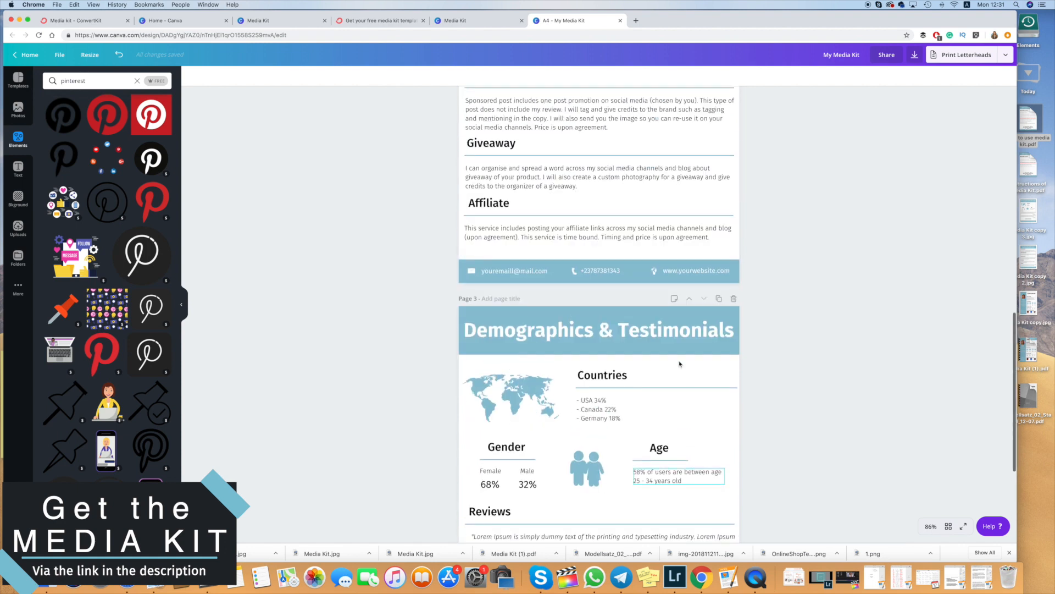
# - Try a darker blue fill on the "Demographics & Testimonials" banner on page 3 and restore the document's light blue
pyautogui.scroll(-3, 679, 363)
pyautogui.scroll(-4, 680, 363)
pyautogui.click(570, 192)
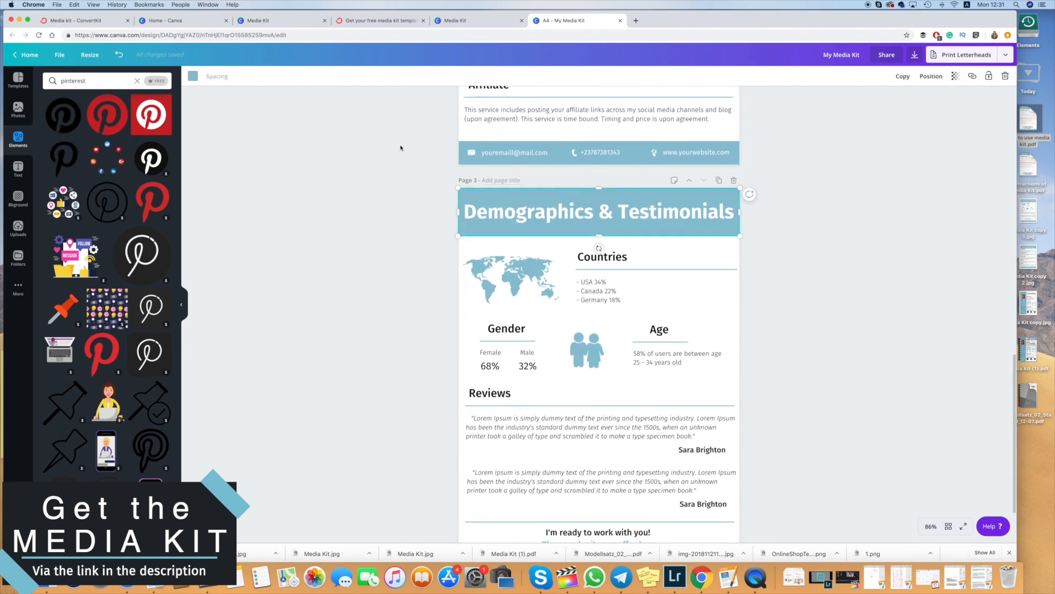
pyautogui.click(193, 76)
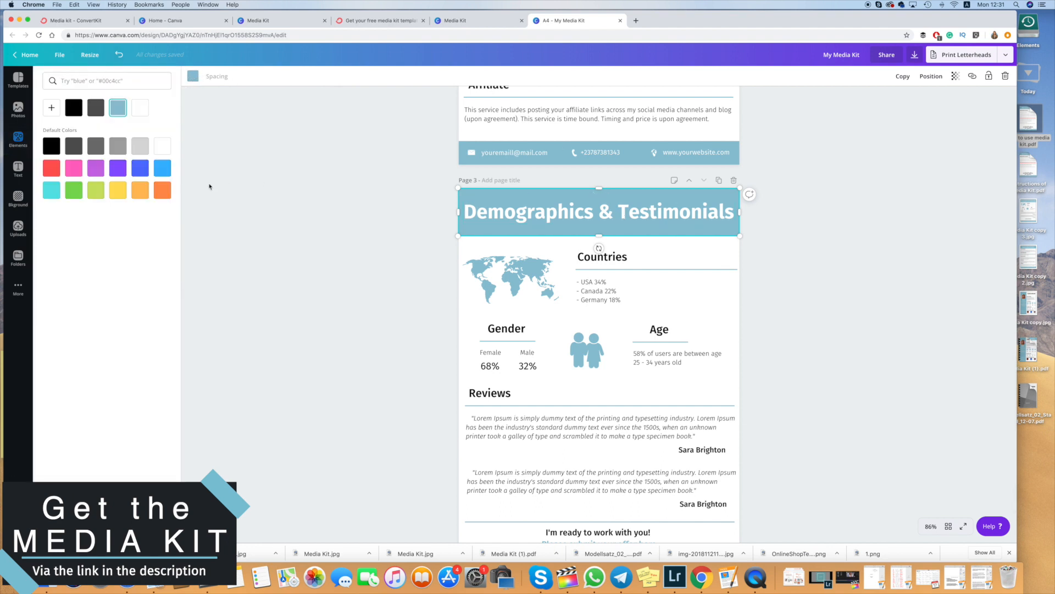
pyautogui.click(139, 169)
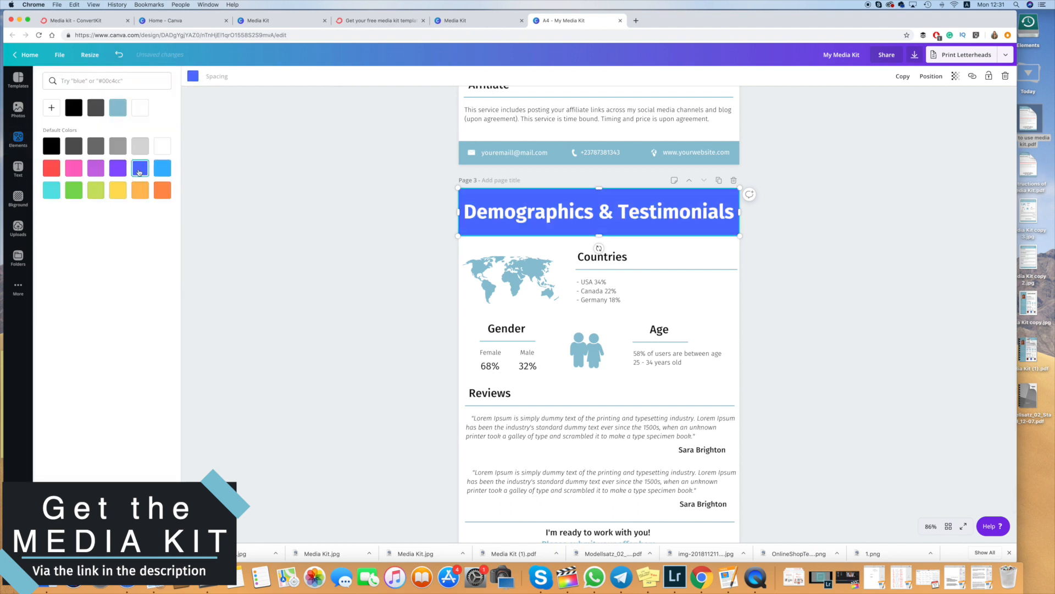
pyautogui.click(118, 107)
pyautogui.click(306, 196)
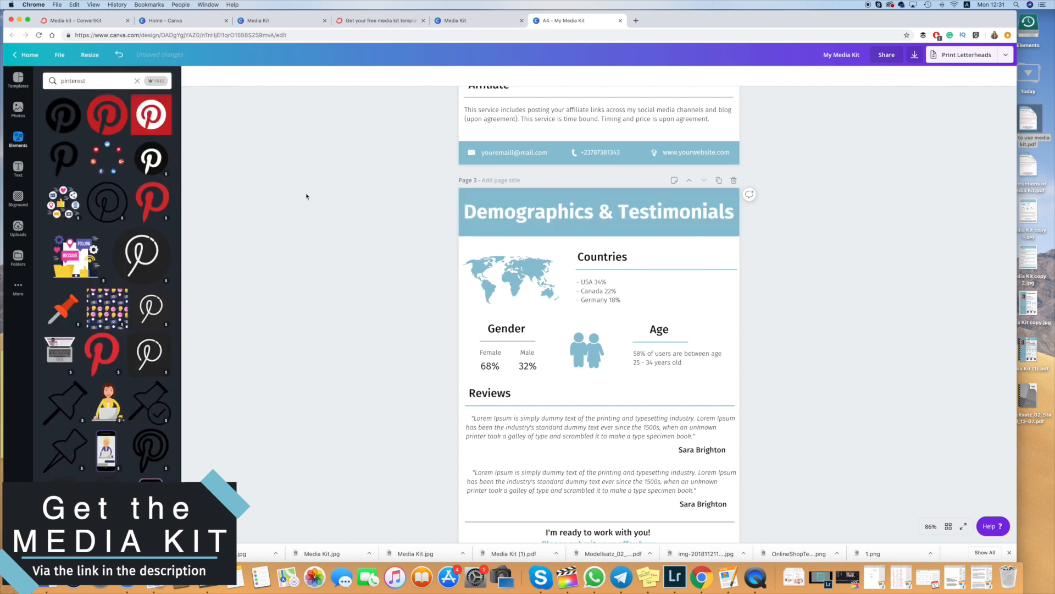
# - Open the link entry for the website address in the page 3 footer and dismiss it
pyautogui.scroll(15, 864, 115)
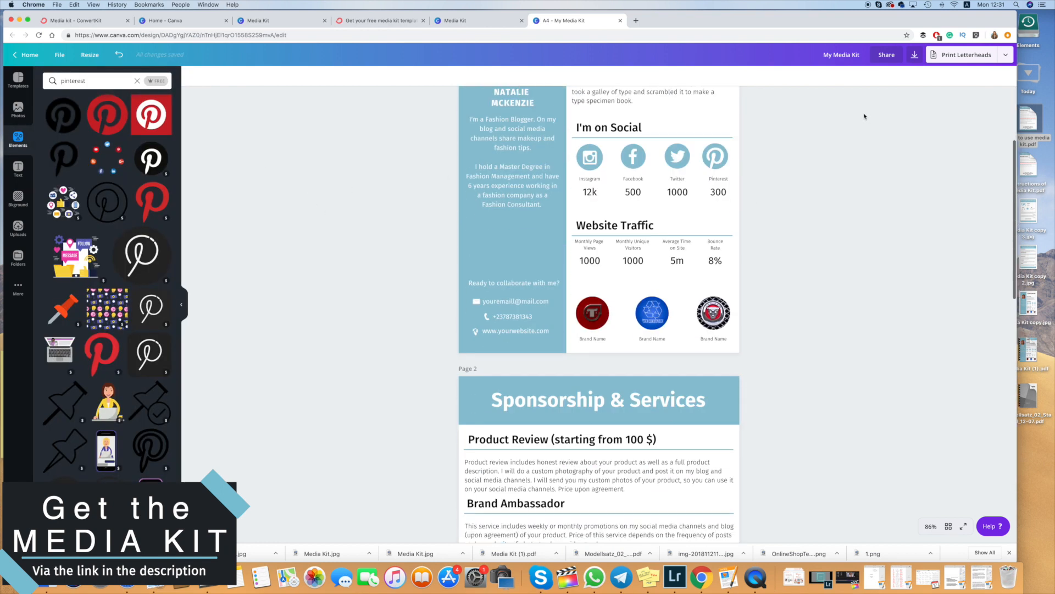
pyautogui.scroll(-15, 864, 116)
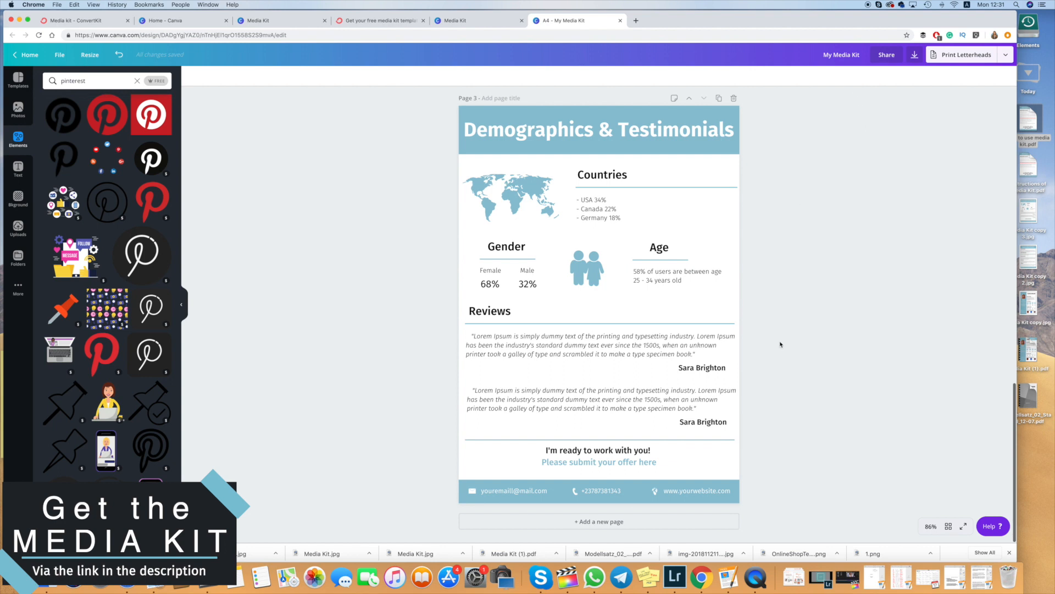
pyautogui.click(692, 491)
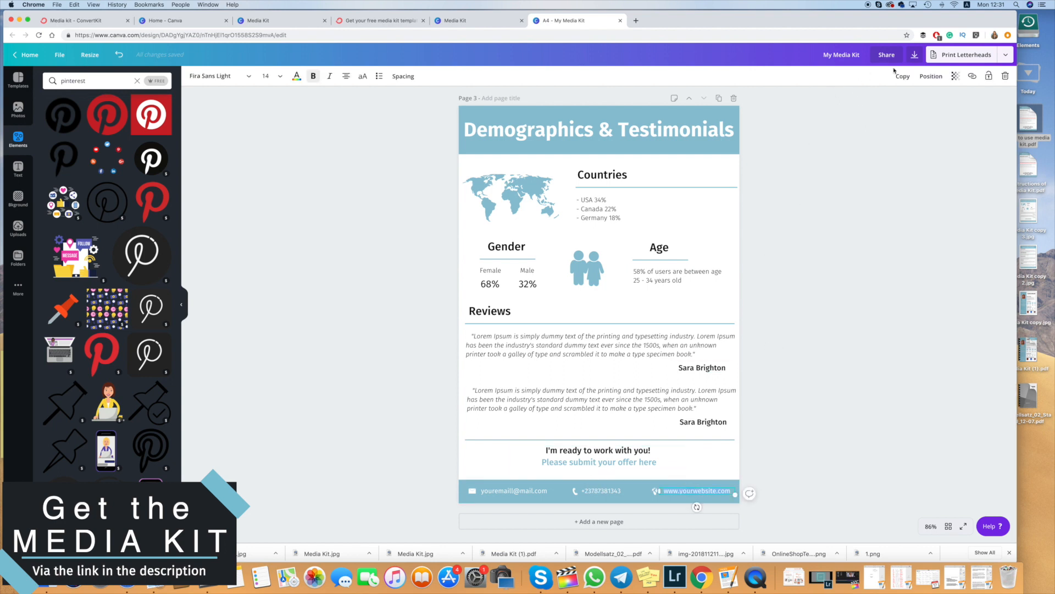
pyautogui.click(974, 77)
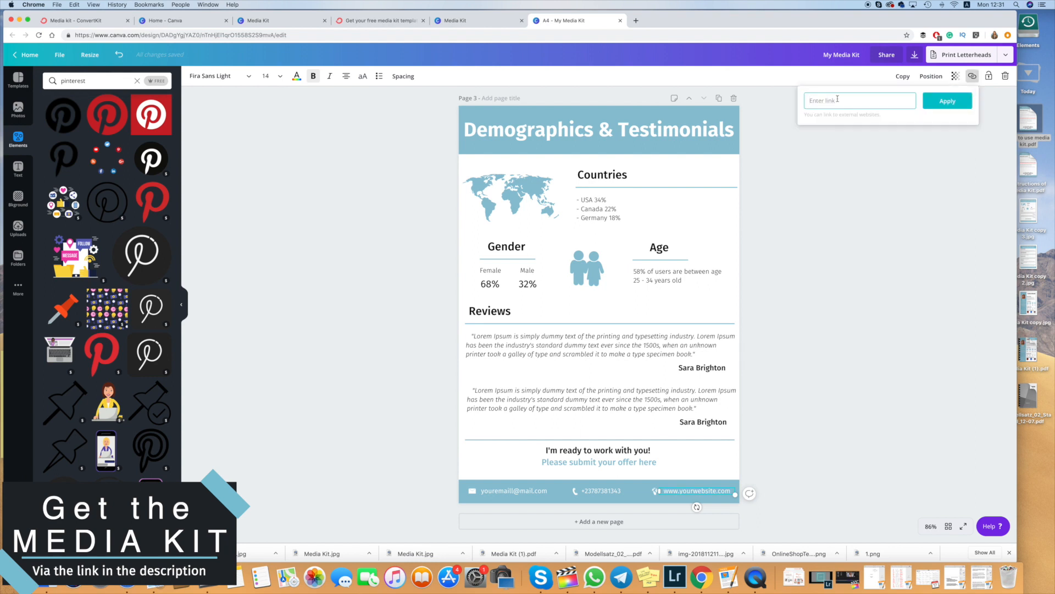
pyautogui.click(896, 156)
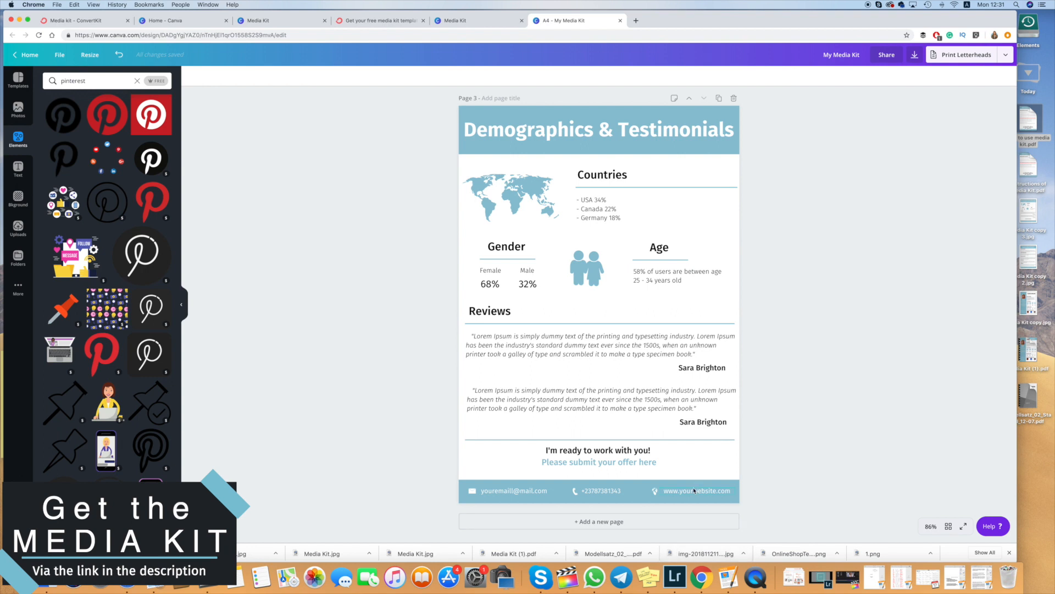
pyautogui.click(865, 280)
# - Examine the social media icons and their labels in the "I'm on Social" section on page 1 as places for links
pyautogui.scroll(15, 752, 344)
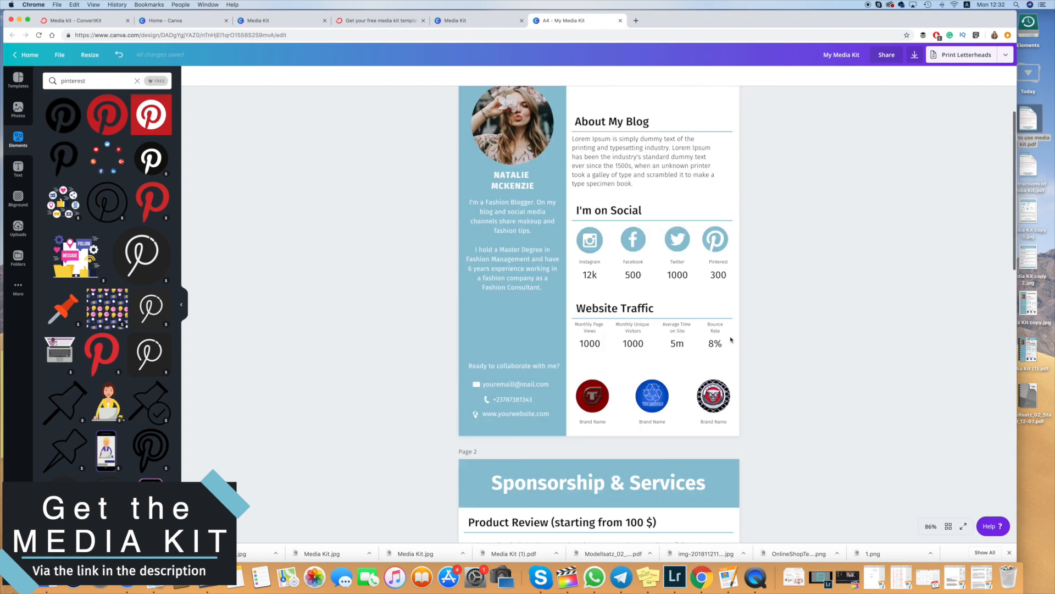
pyautogui.click(597, 248)
pyautogui.click(625, 244)
pyautogui.click(709, 244)
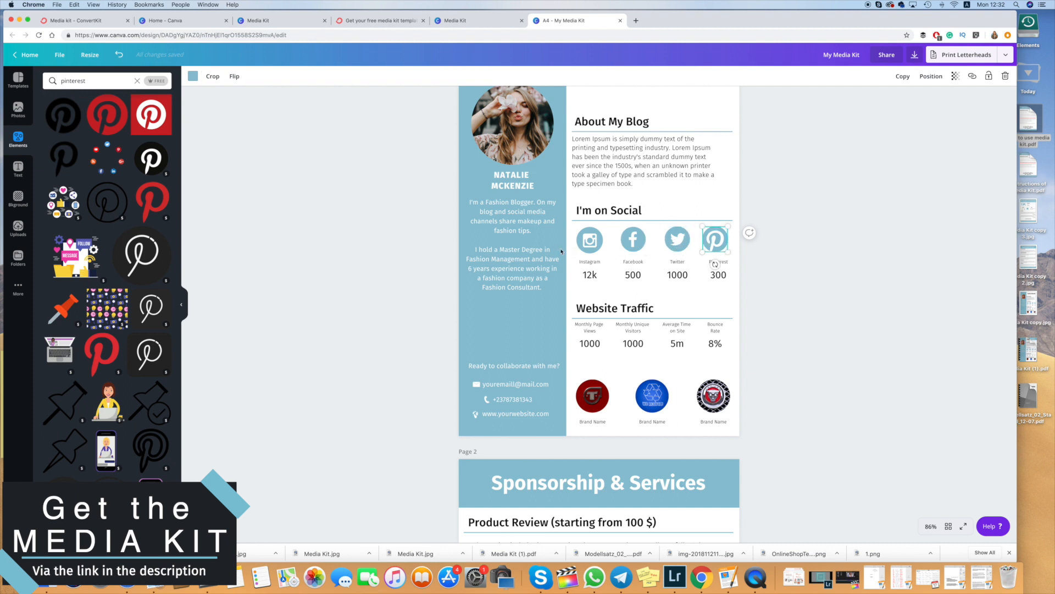
pyautogui.click(589, 263)
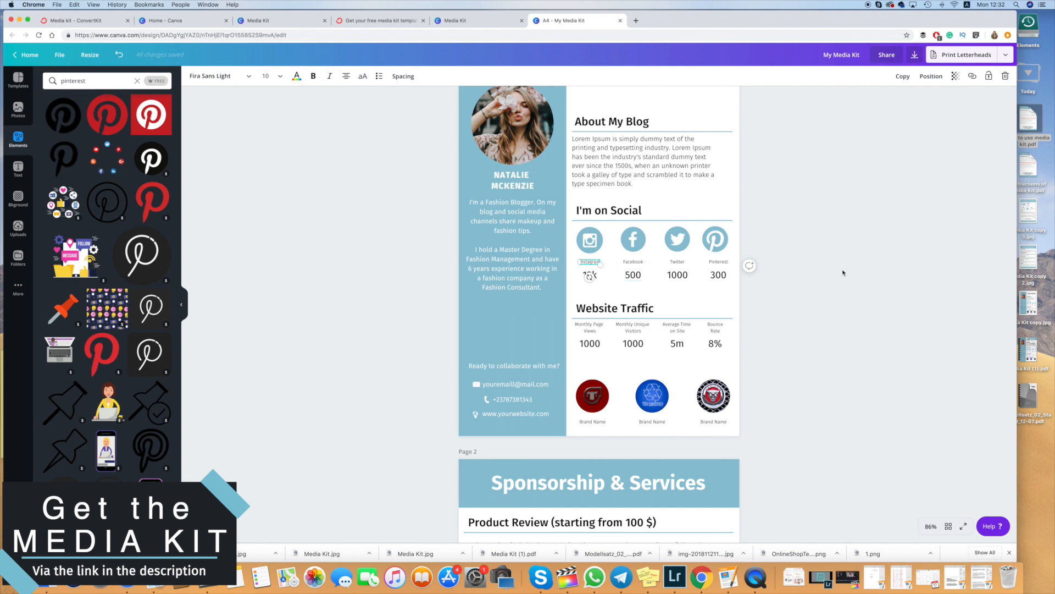
pyautogui.click(626, 263)
pyautogui.click(825, 268)
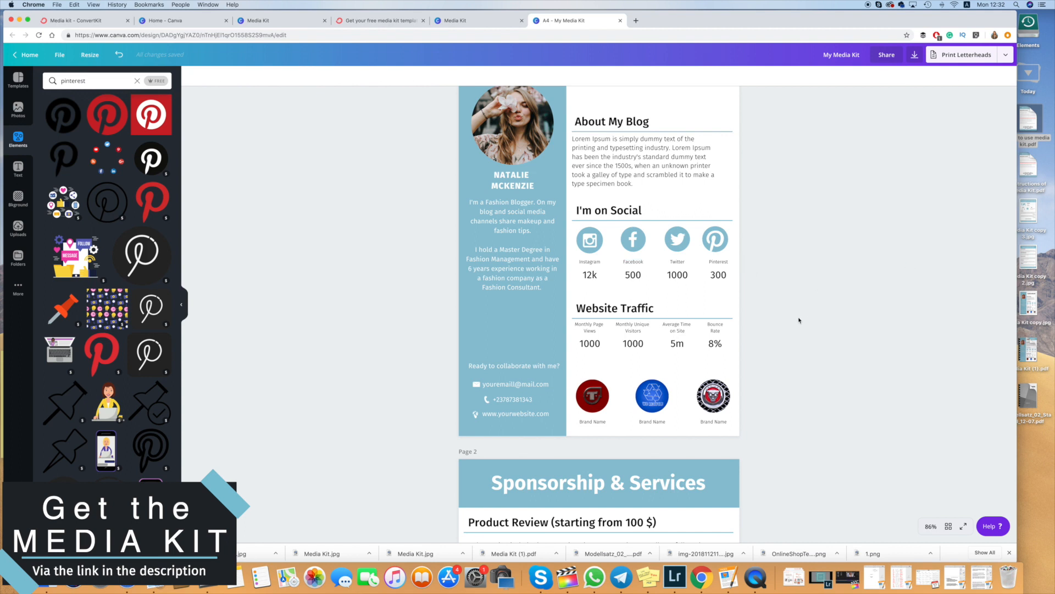
pyautogui.scroll(-2, 801, 319)
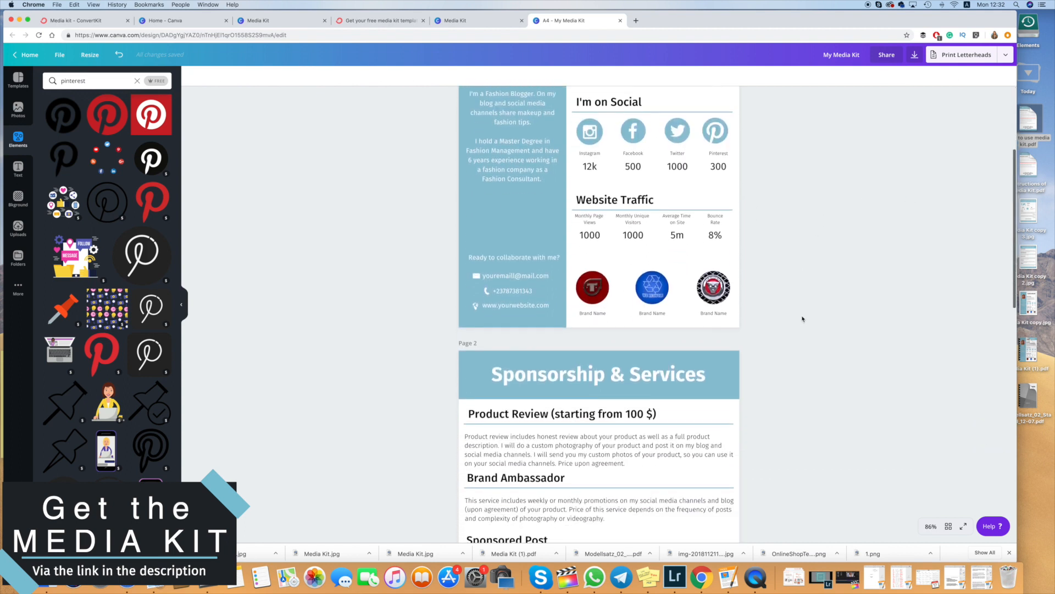
pyautogui.scroll(4, 803, 319)
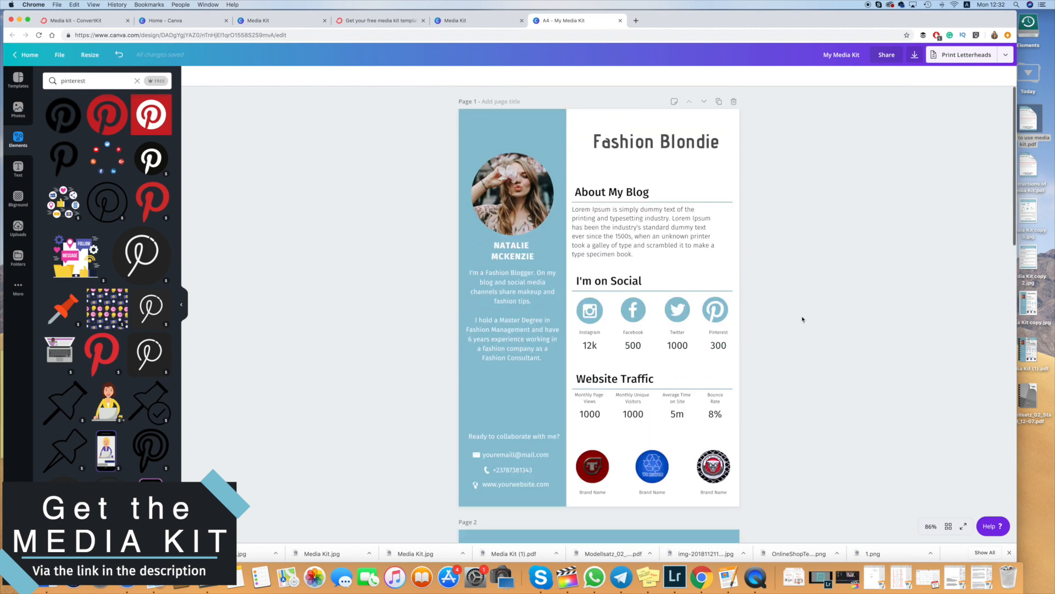
# - Open the download settings and review the available file types, keeping PDF Print
pyautogui.click(915, 57)
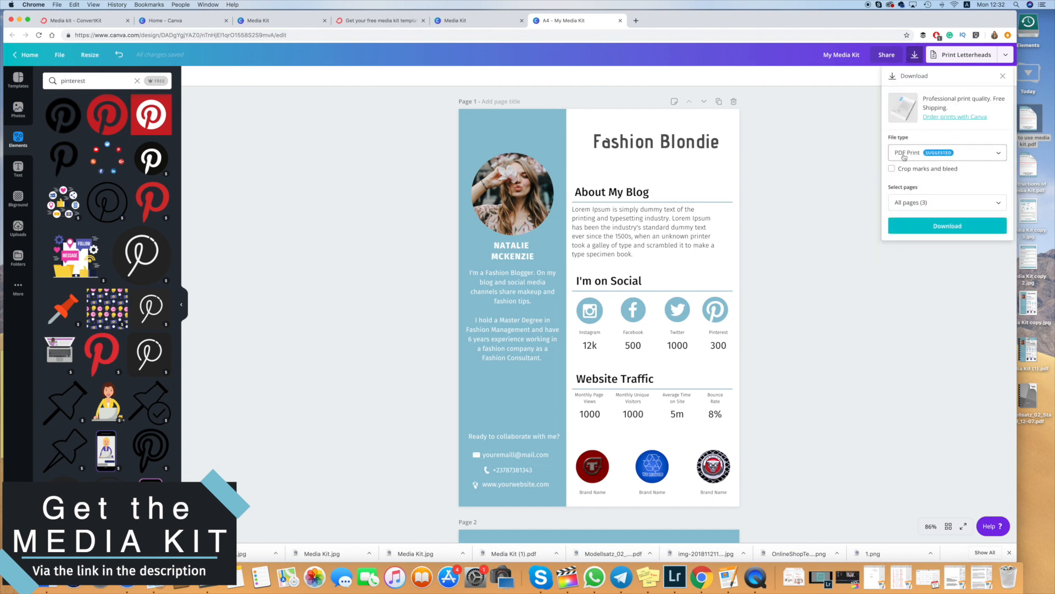
pyautogui.click(993, 156)
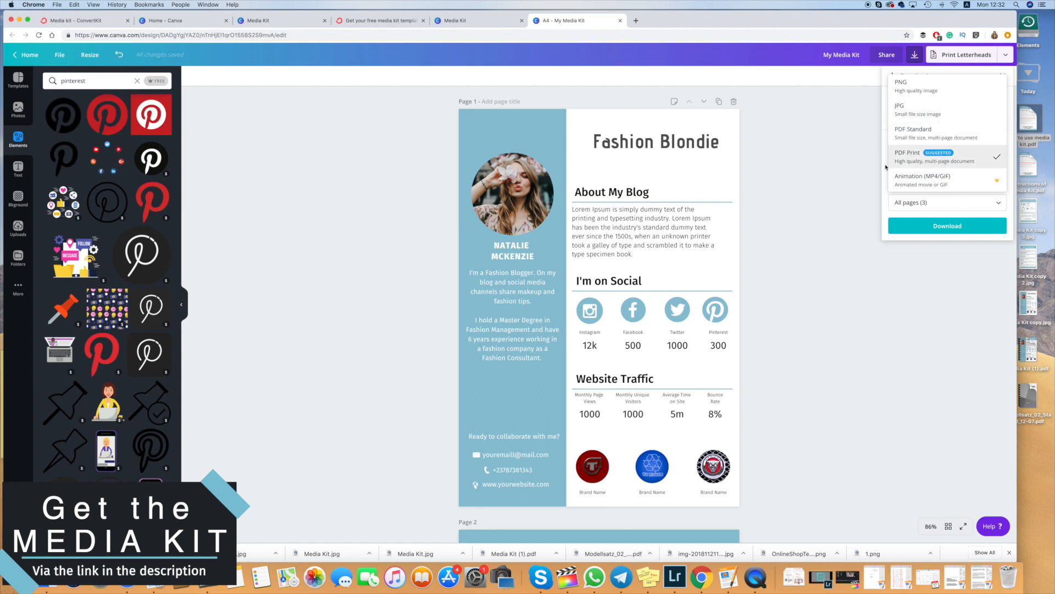
pyautogui.click(830, 137)
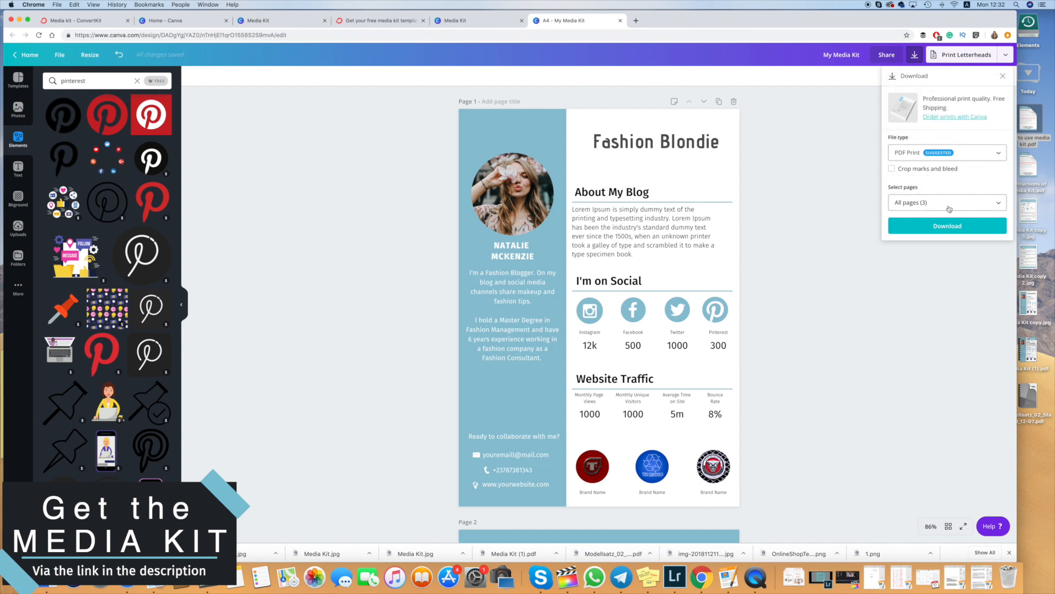
pyautogui.scroll(-10, 563, 332)
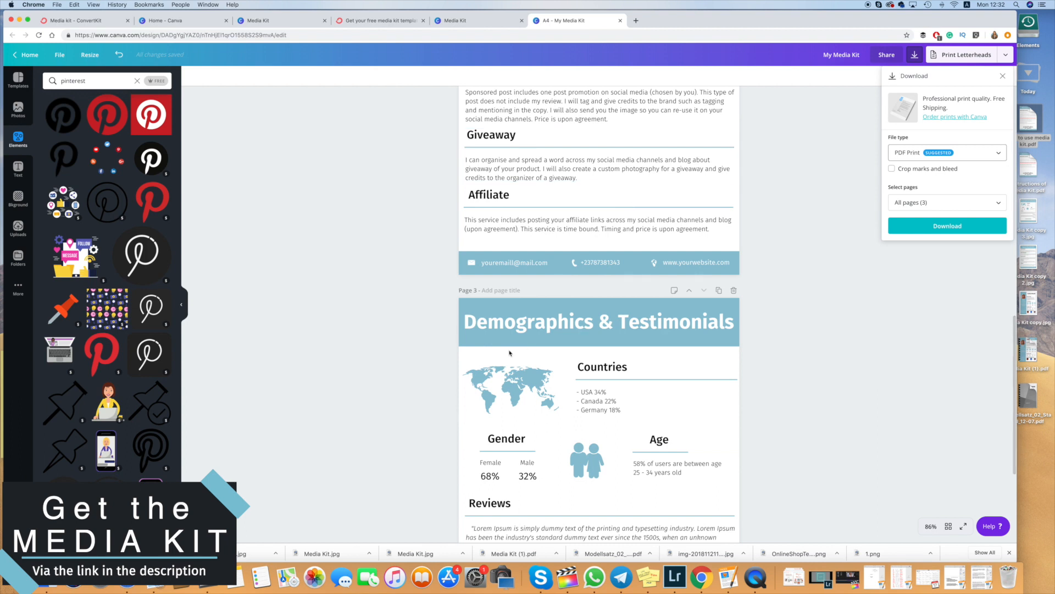
# - Try limiting the download to pages 1 and 2, and clear that page selection
pyautogui.click(944, 203)
pyautogui.click(997, 249)
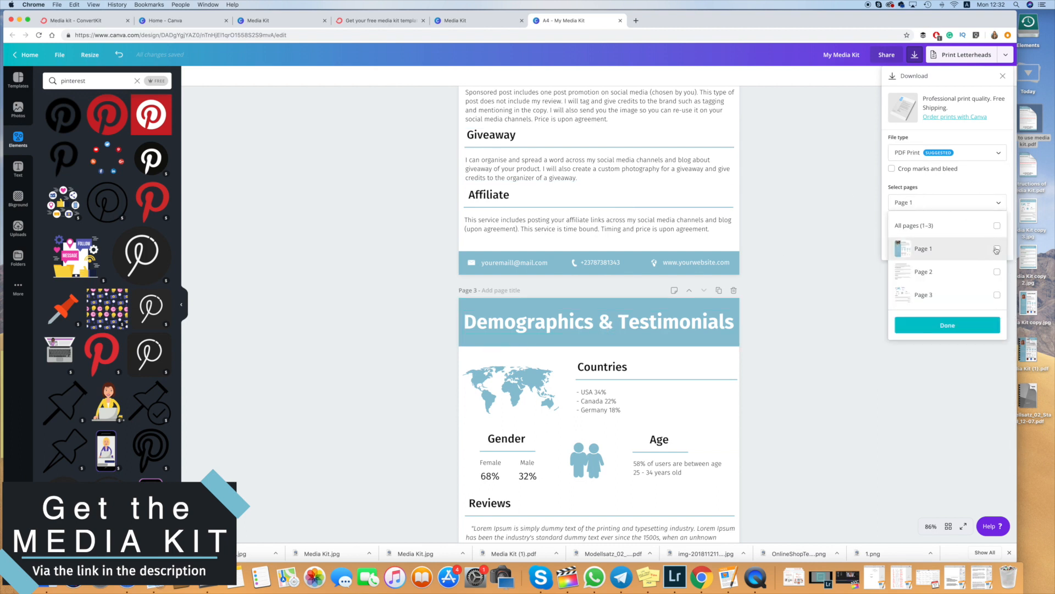
pyautogui.click(996, 272)
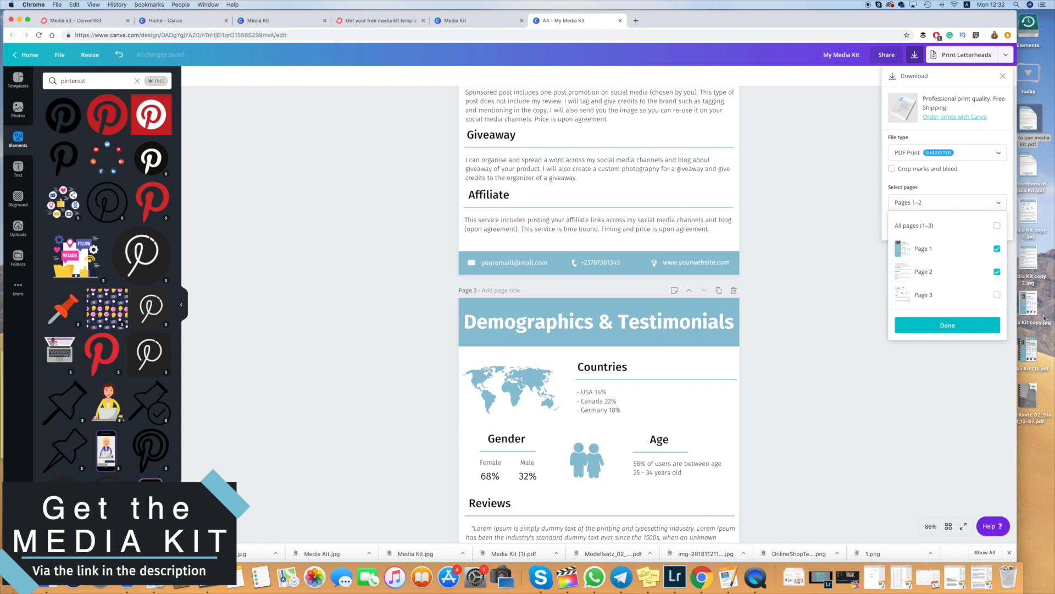
pyautogui.click(997, 272)
pyautogui.click(997, 249)
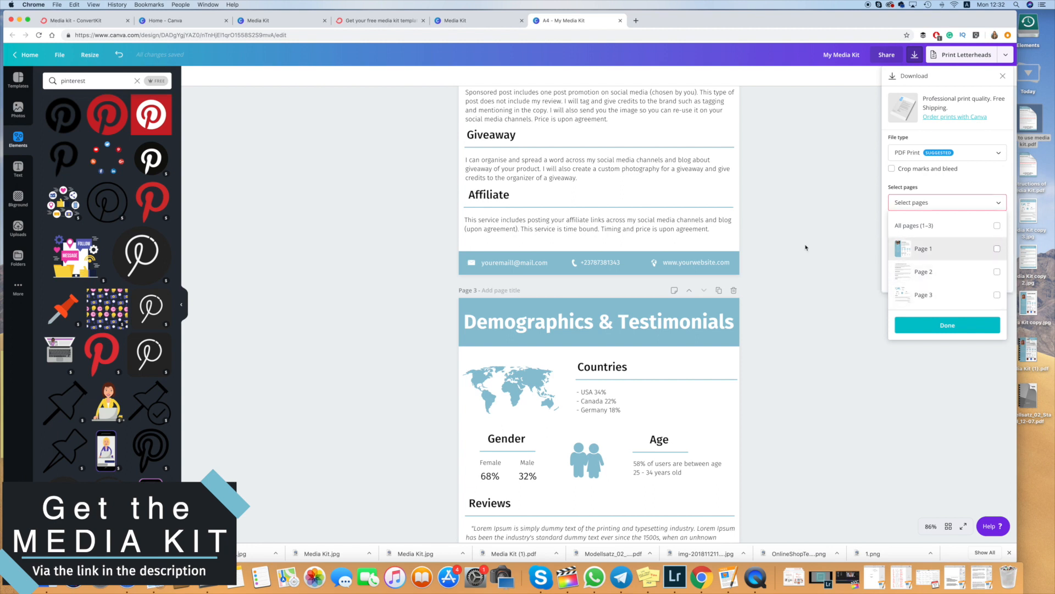
pyautogui.click(854, 237)
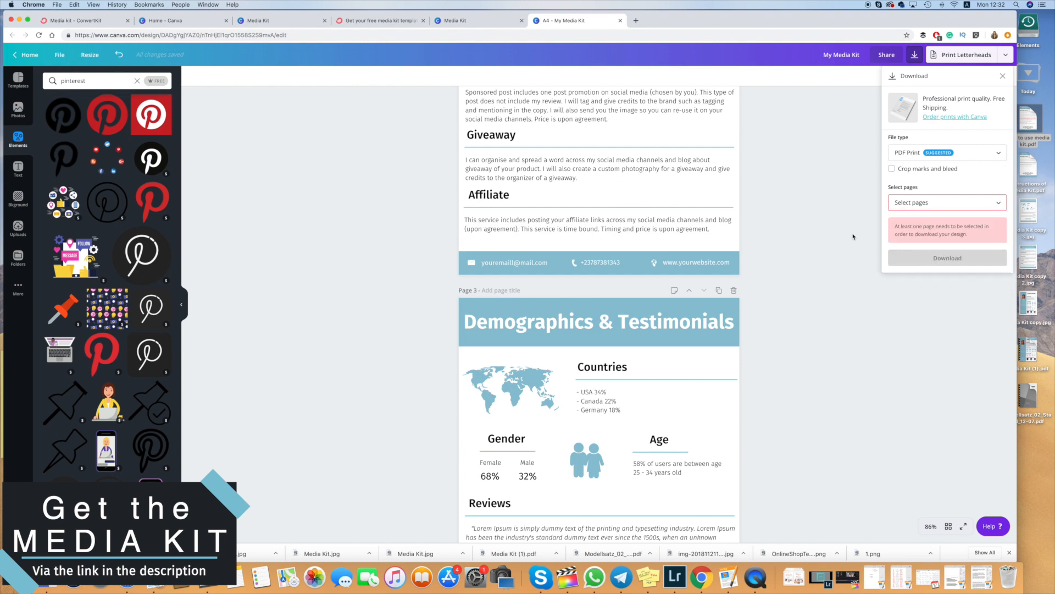
# - Select all pages (1–3) and download the media kit as PDF Print
pyautogui.click(974, 203)
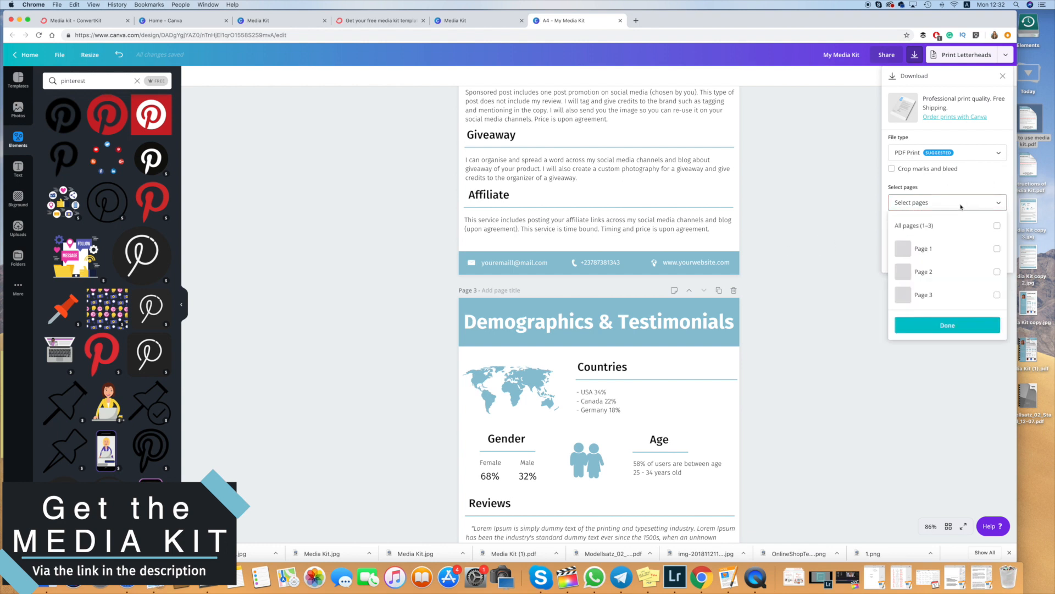
pyautogui.click(997, 225)
pyautogui.click(820, 206)
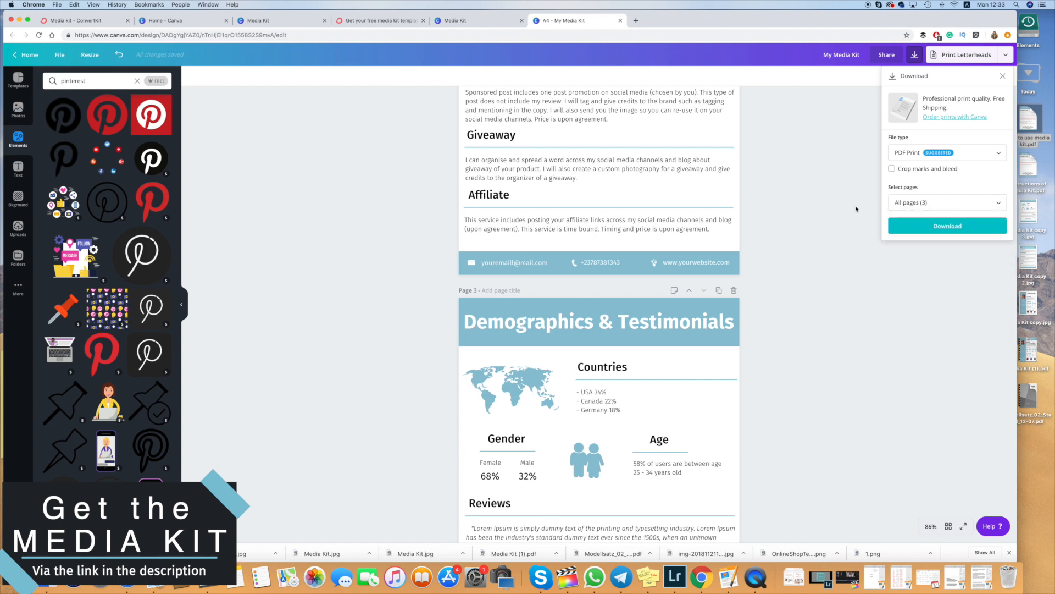
pyautogui.click(938, 227)
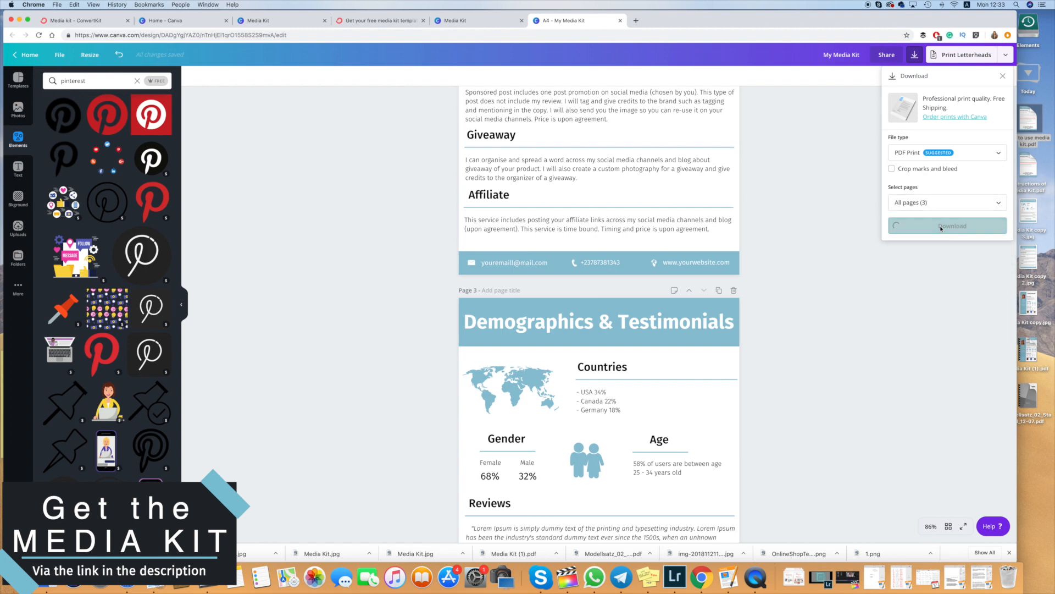